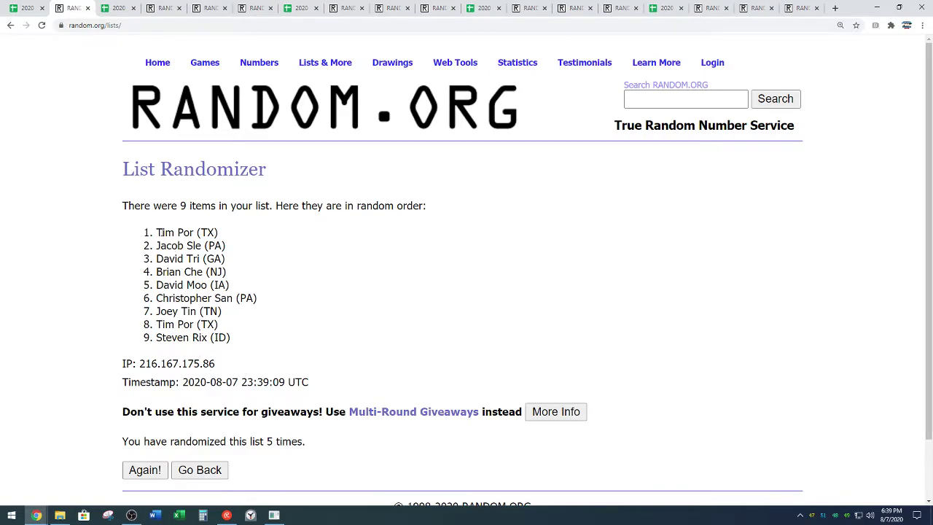
Copy the nine randomized participant names from the List Randomizer results and highlight the number of times the list was randomized
drag(157, 232, 233, 338)
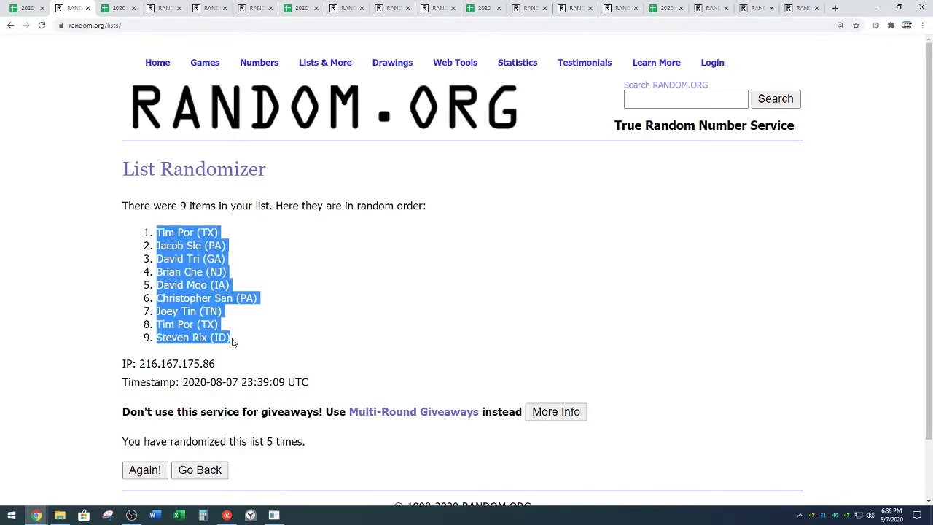
right_click(191, 294)
click(218, 302)
click(296, 352)
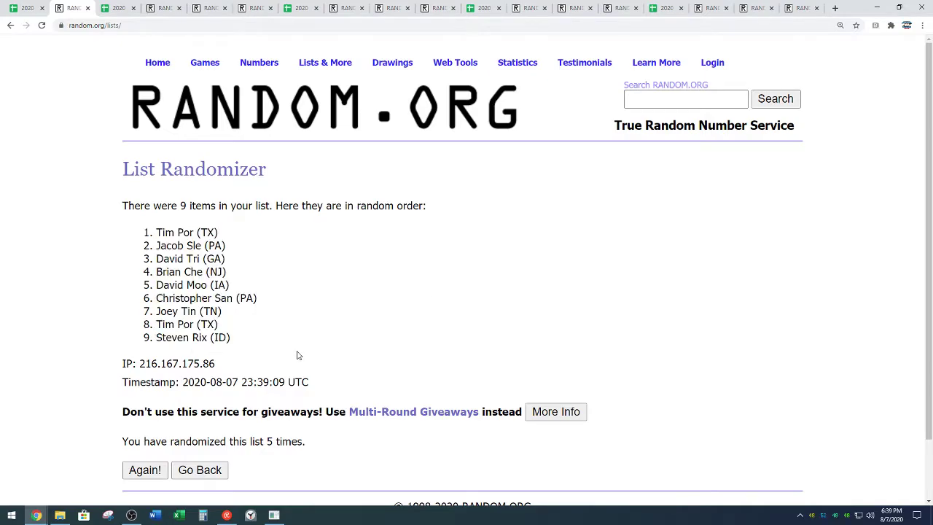
drag(267, 441, 334, 439)
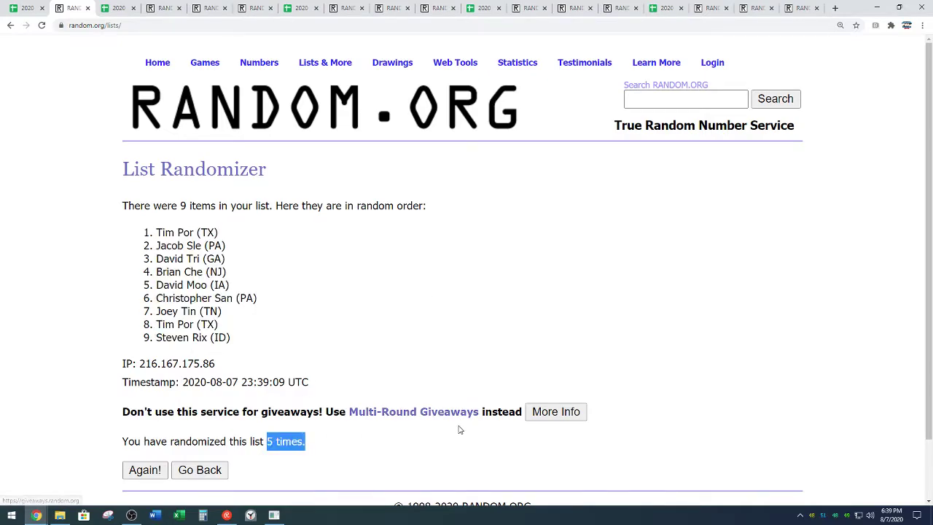
click(486, 339)
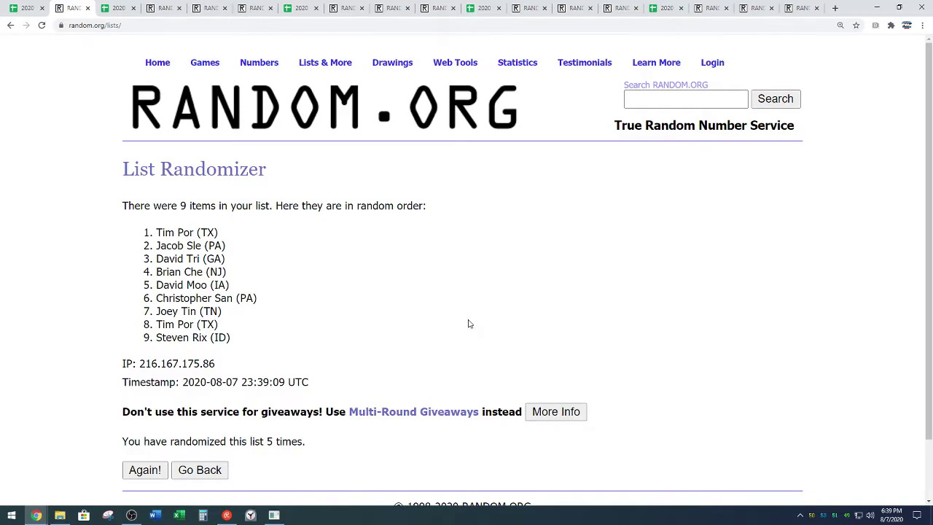
Paste the copied names into B1:B9 of the 2020 Leaf Greatest Hits draft sheet, bold and centered
click(27, 8)
scroll(236, 340, up, 10)
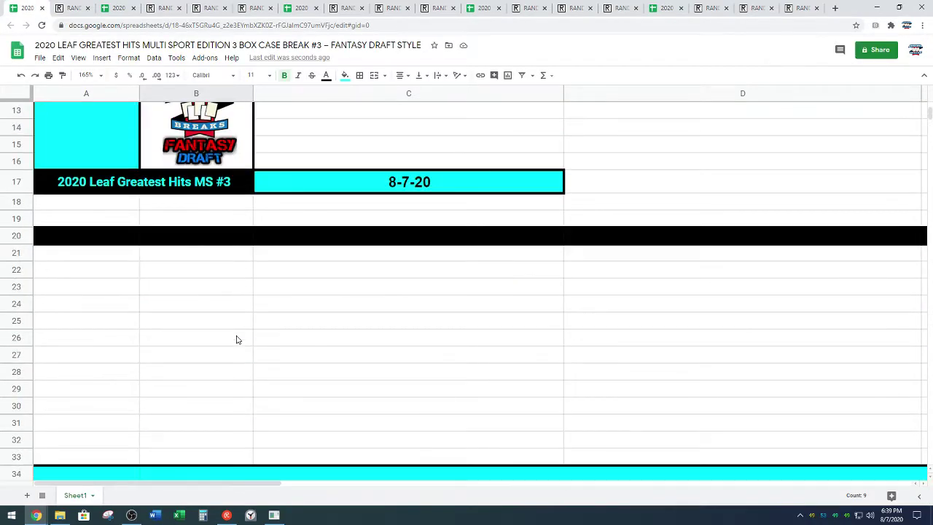
click(208, 118)
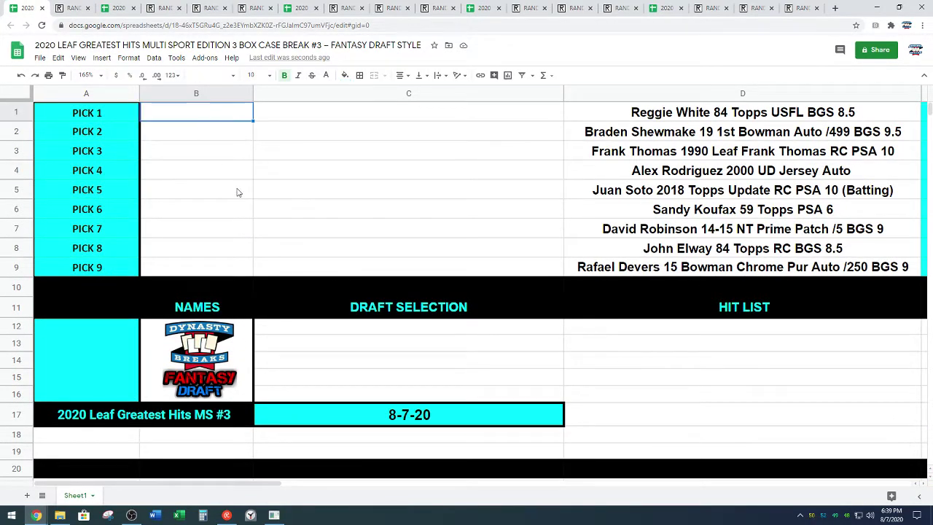
key(ctrl+v)
key(ctrl+b)
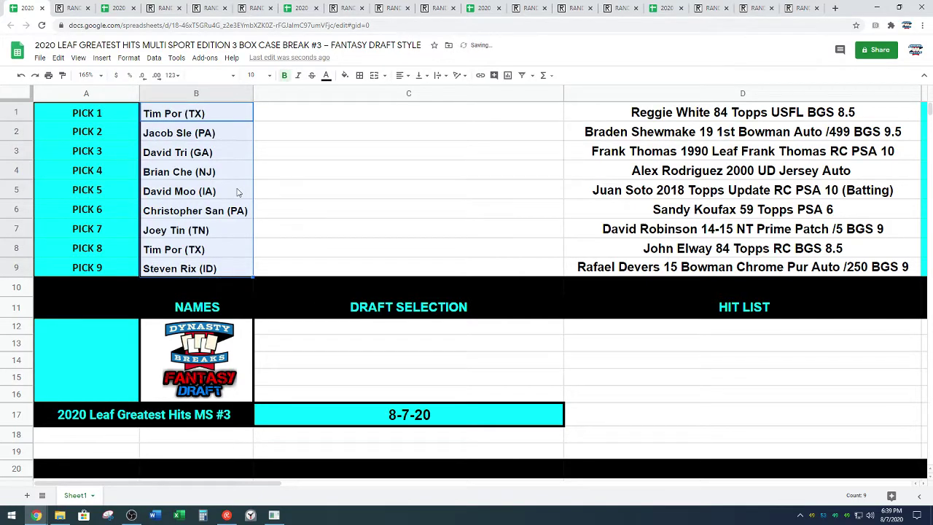
click(403, 75)
click(413, 93)
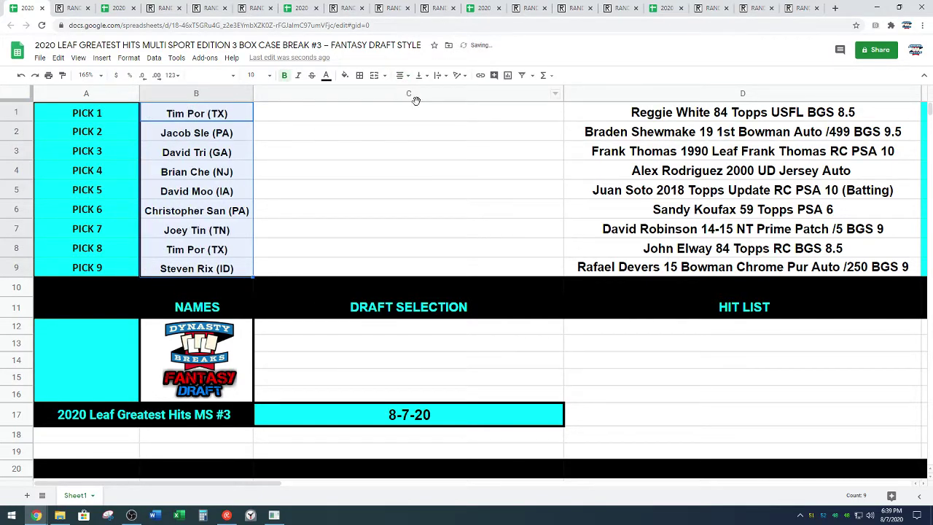
click(102, 368)
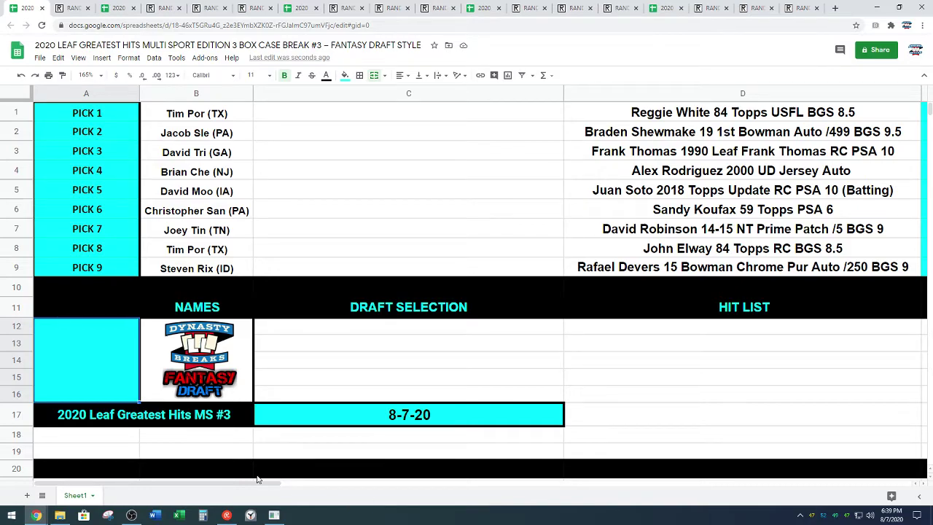
Run a 2-minute countdown in Alarms & Clock beside the draft list, dismissing its alert and closing the app once it ends
click(250, 515)
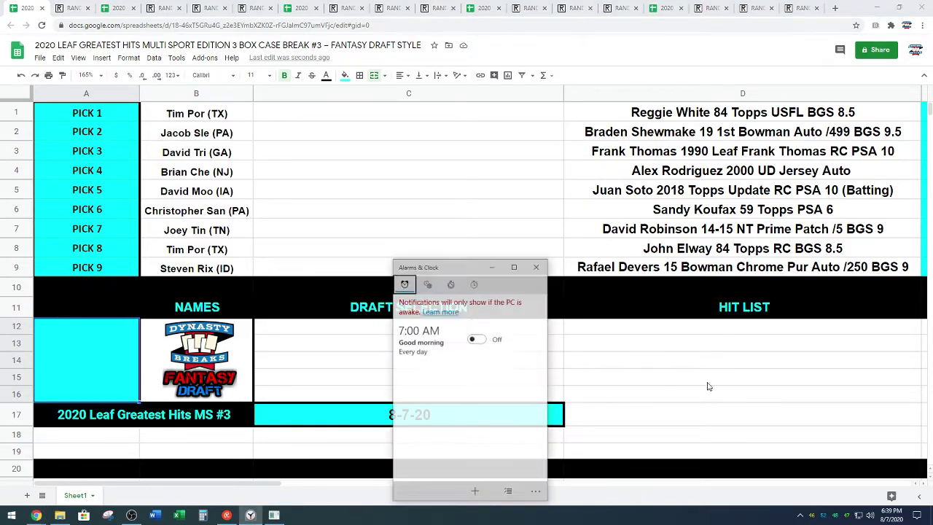
click(451, 284)
click(419, 373)
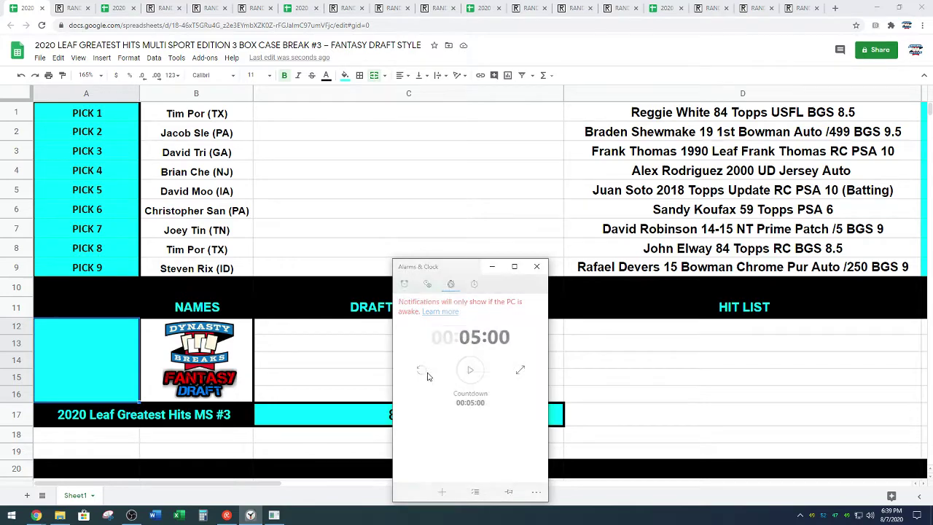
scroll(481, 344, up, 3)
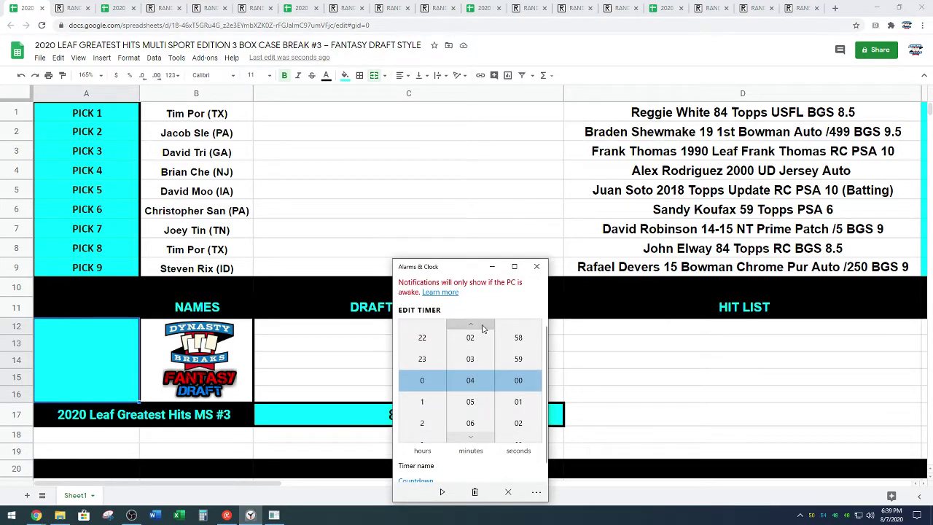
click(442, 493)
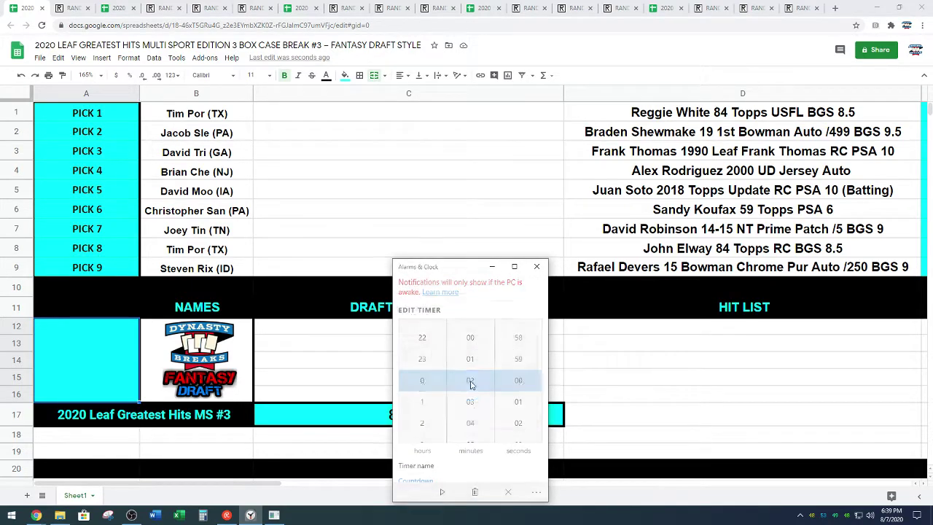
drag(472, 265, 616, 289)
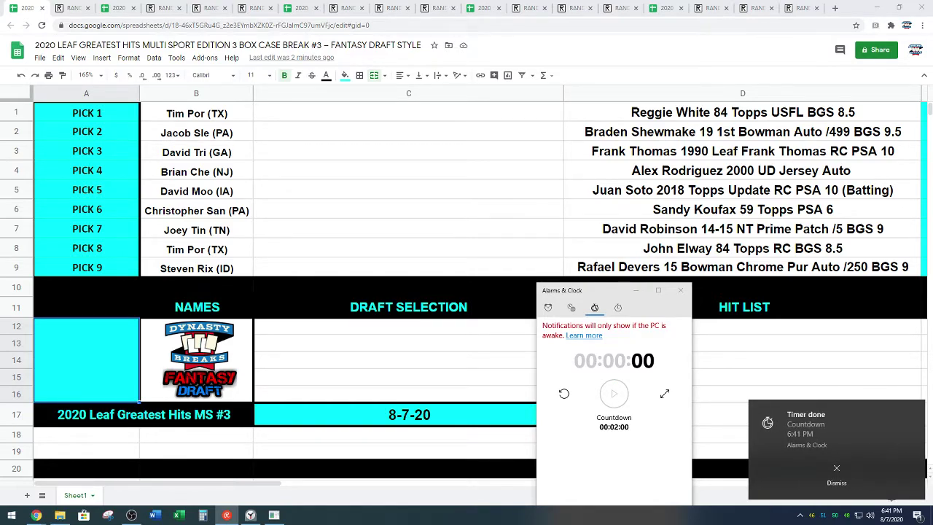
click(780, 478)
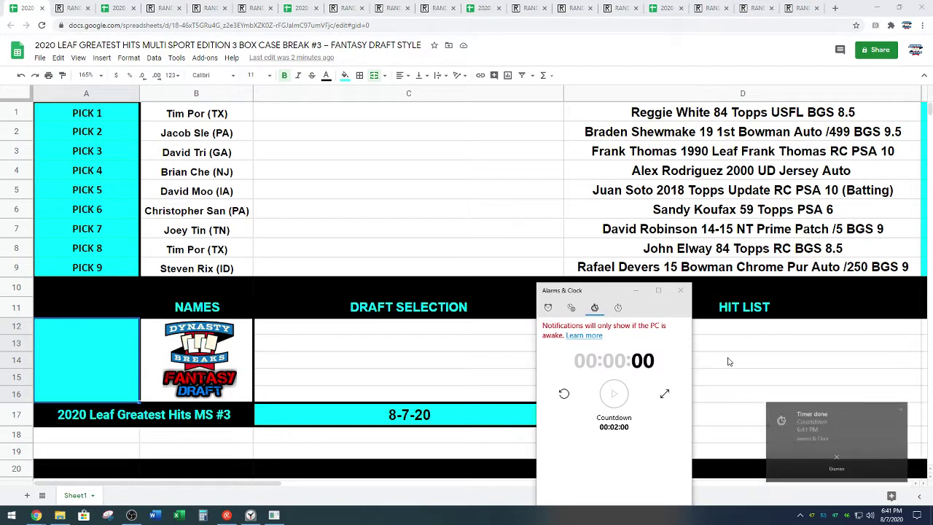
click(681, 291)
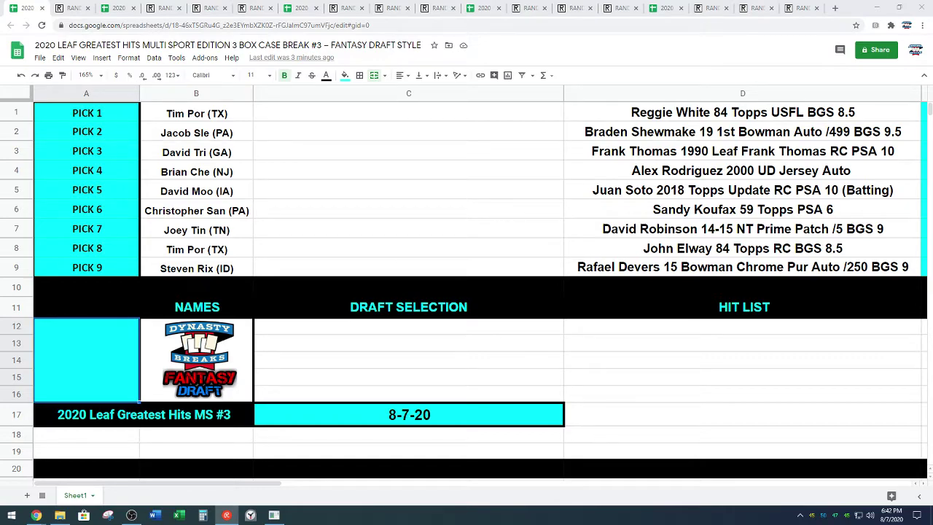
Move the Frank Thomas 1990 Leaf RC PSA 10 card from the hit list to the Pick 1 draft selection in C1
click(596, 154)
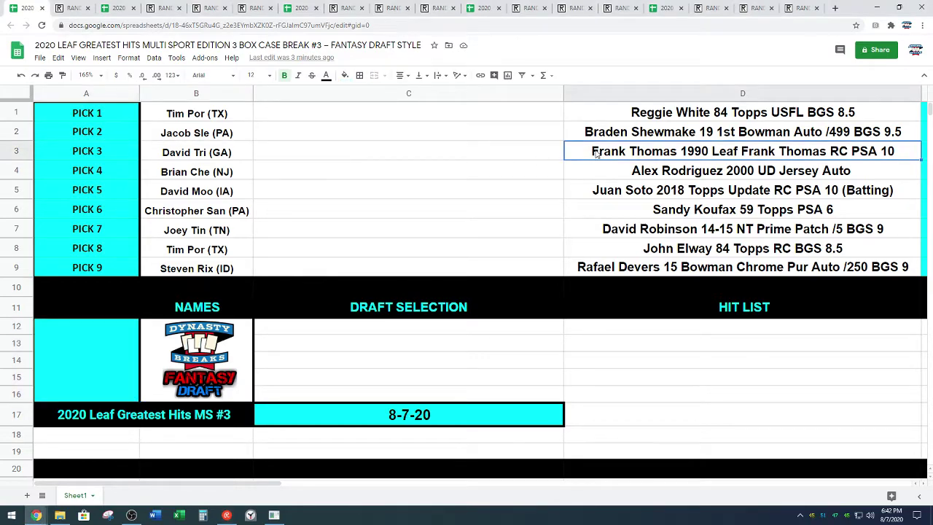
key(ctrl+x)
click(434, 118)
key(ctrl+v)
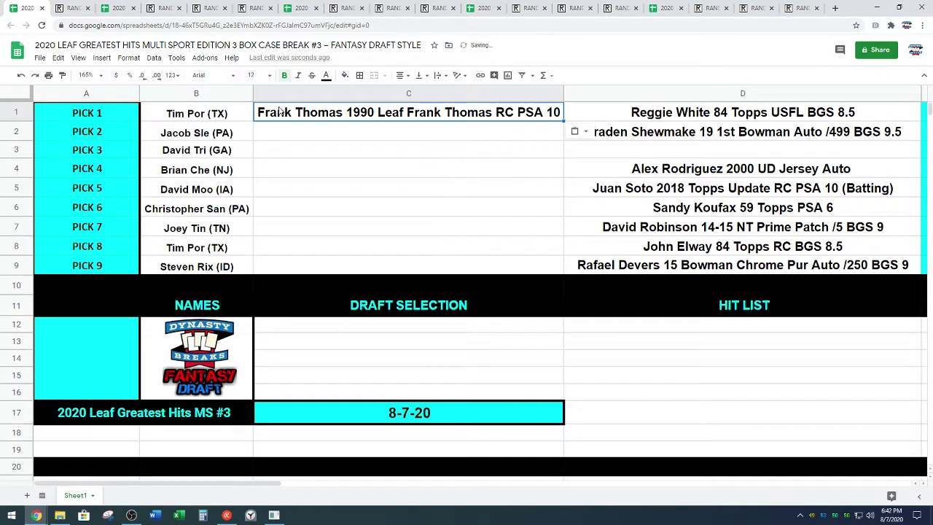
Format the Pick 1 name and selection in B1:C1 with black fill, white text and a thick outer border
shift+click(230, 117)
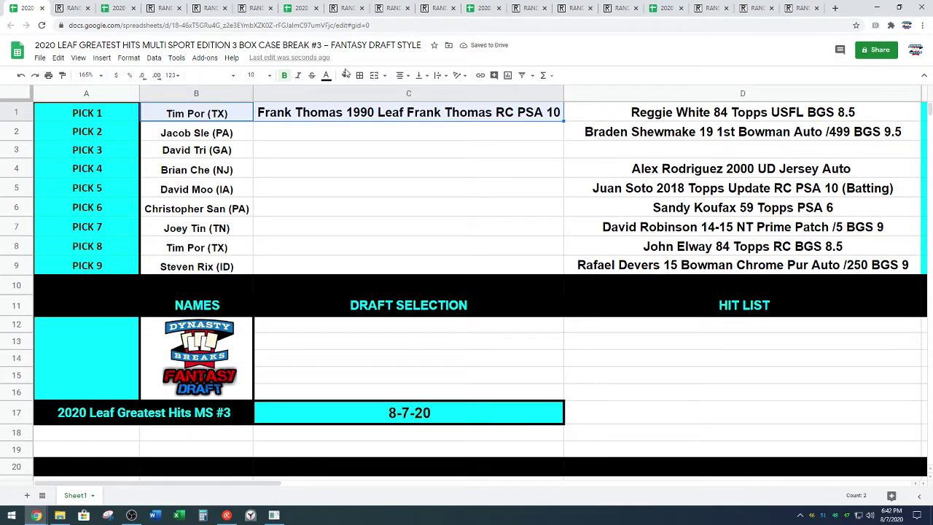
click(345, 75)
click(348, 109)
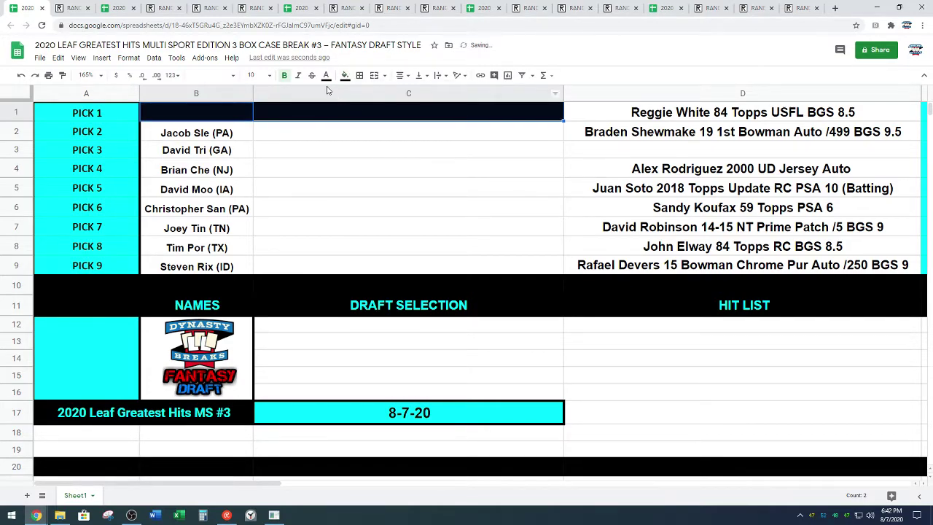
click(325, 76)
click(426, 109)
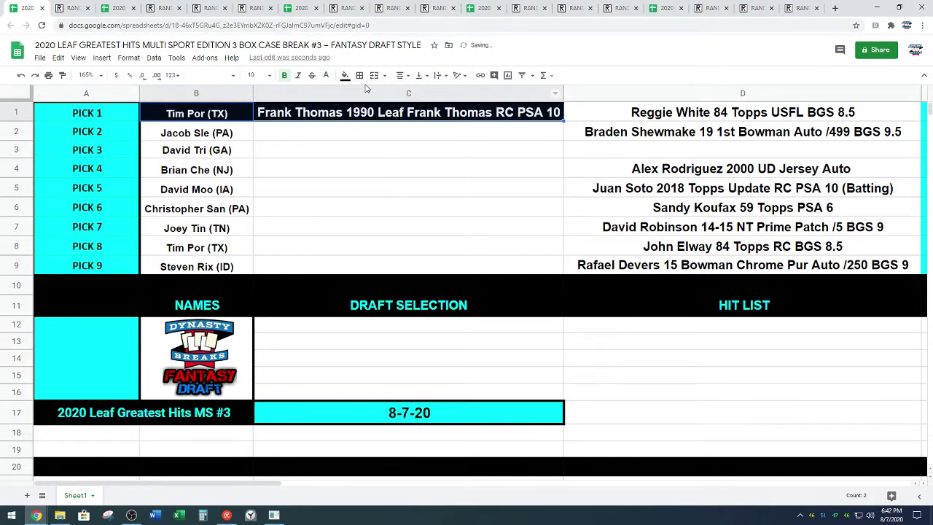
click(360, 75)
click(432, 110)
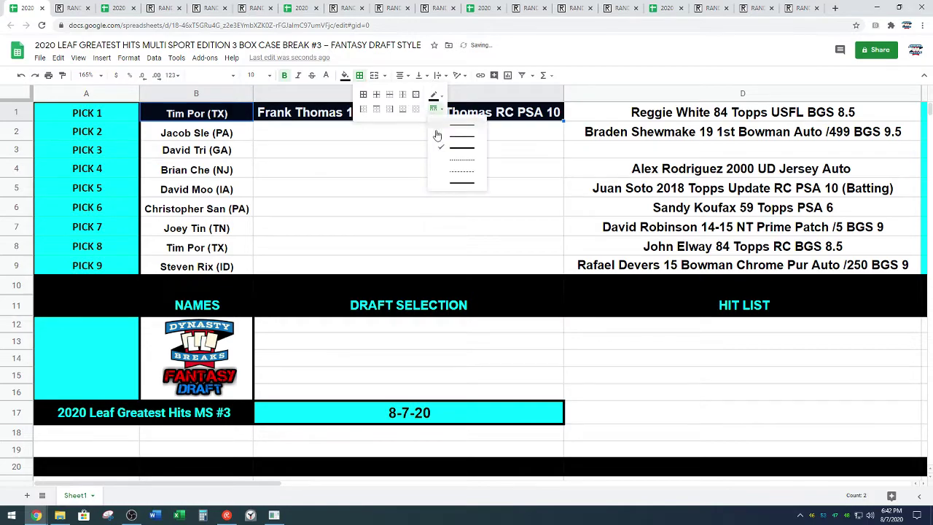
click(444, 150)
click(415, 94)
click(405, 179)
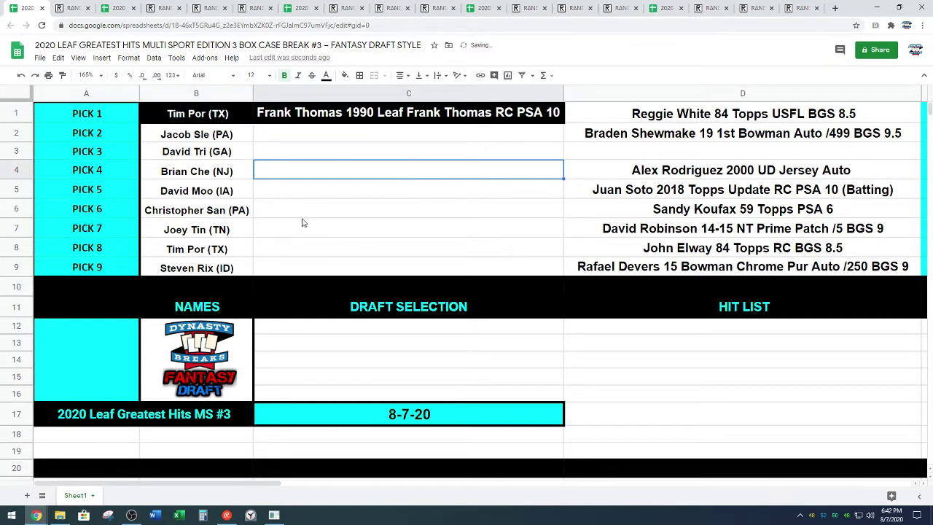
Move Alex Rodriguez 2000 UD Jersey Auto from the hit list to the Pick 2 draft selection in C2
click(282, 141)
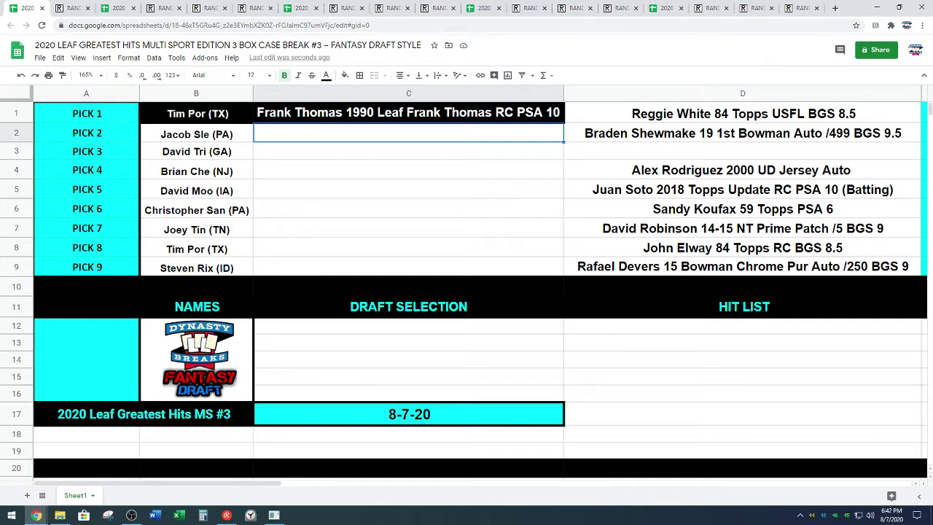
key(alt+Tab)
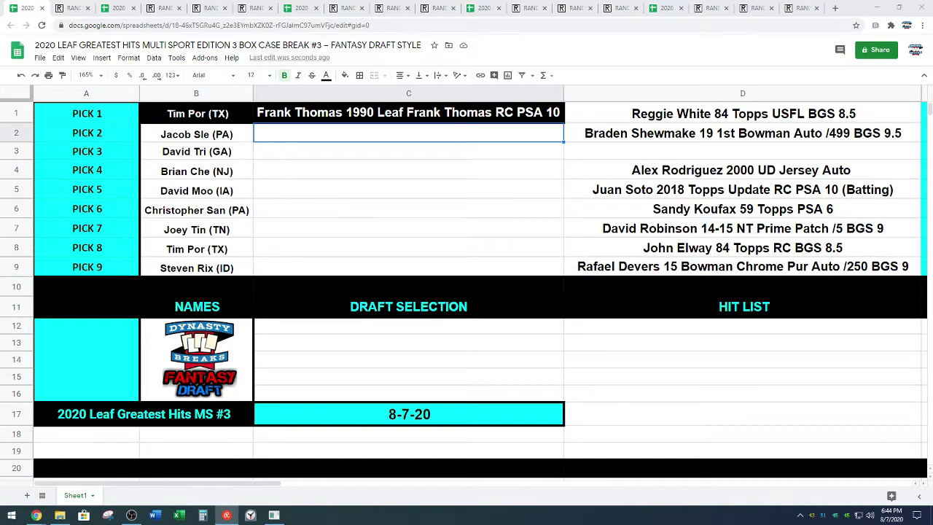
click(697, 175)
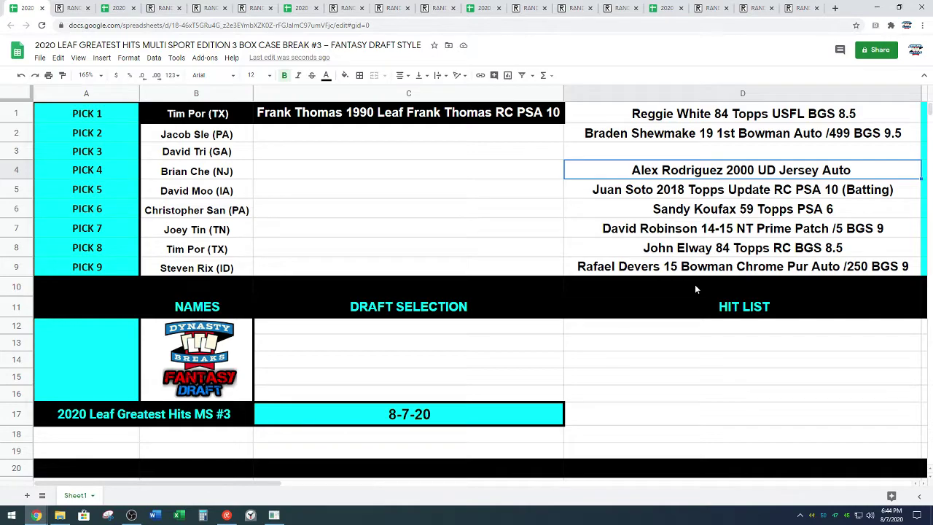
key(ctrl+c)
click(428, 138)
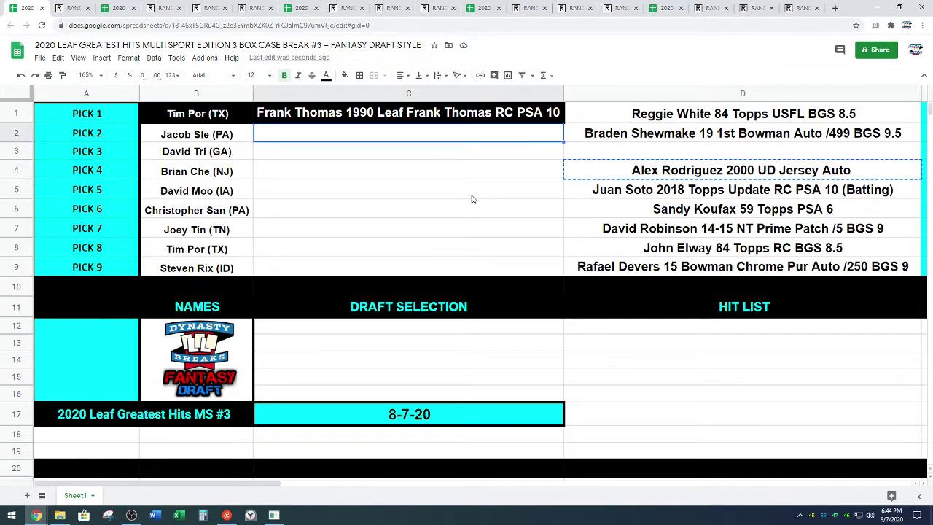
key(ctrl+v)
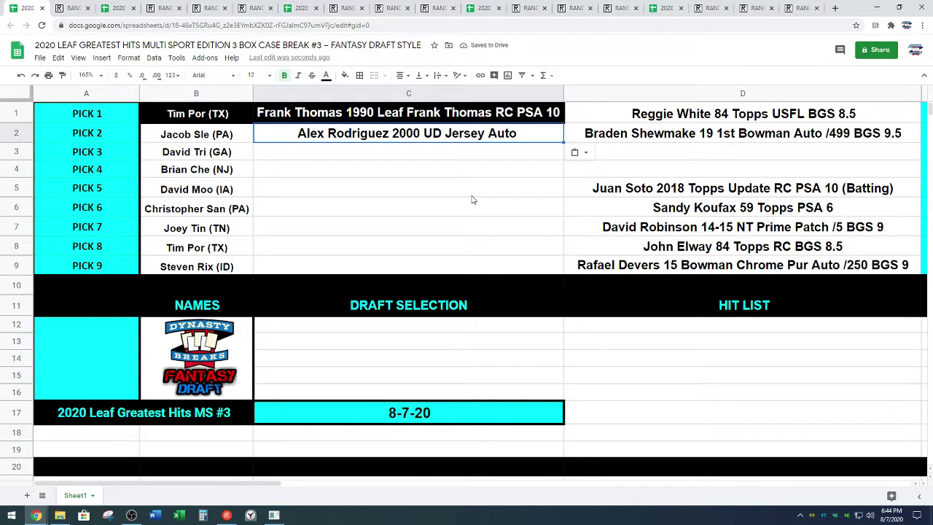
key(Down)
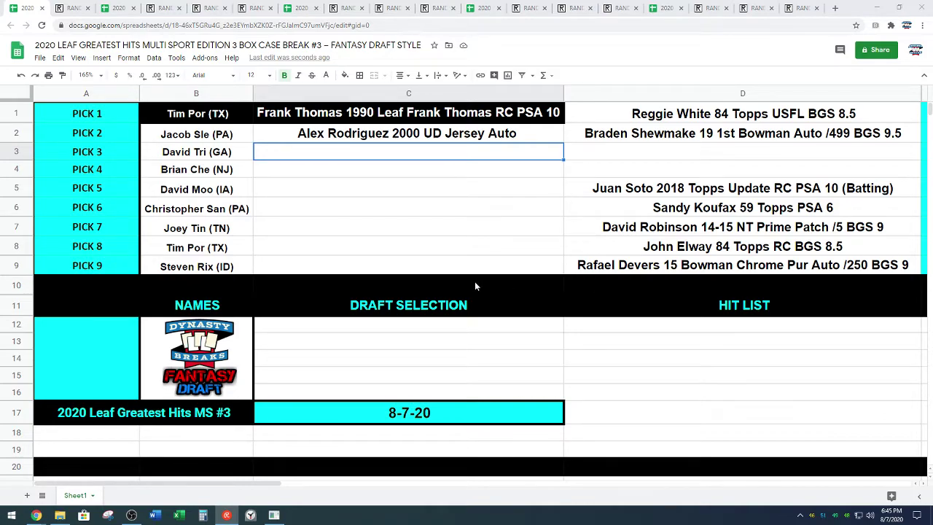
Move Juan Soto 2018 Topps Update RC PSA 10 (Batting) from the hit list to the Pick 3 draft selection in C3
click(709, 193)
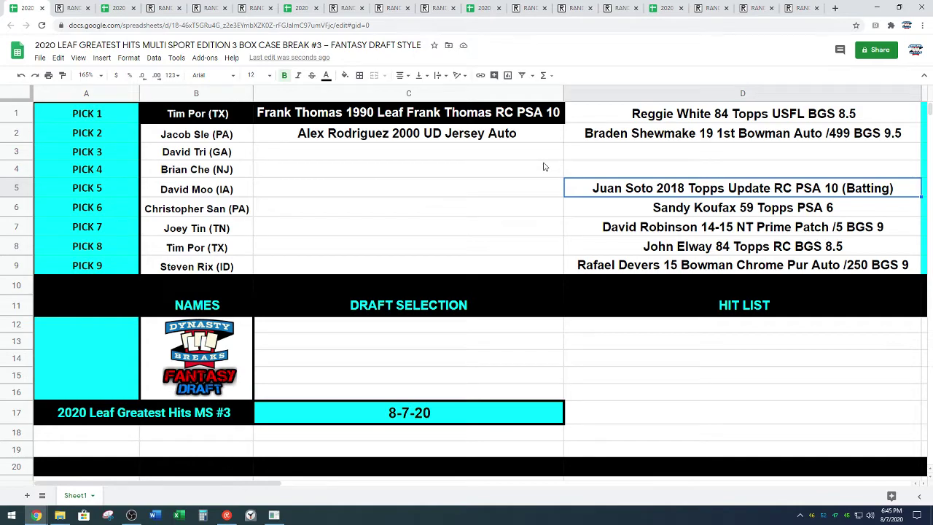
key(ctrl+c)
click(441, 156)
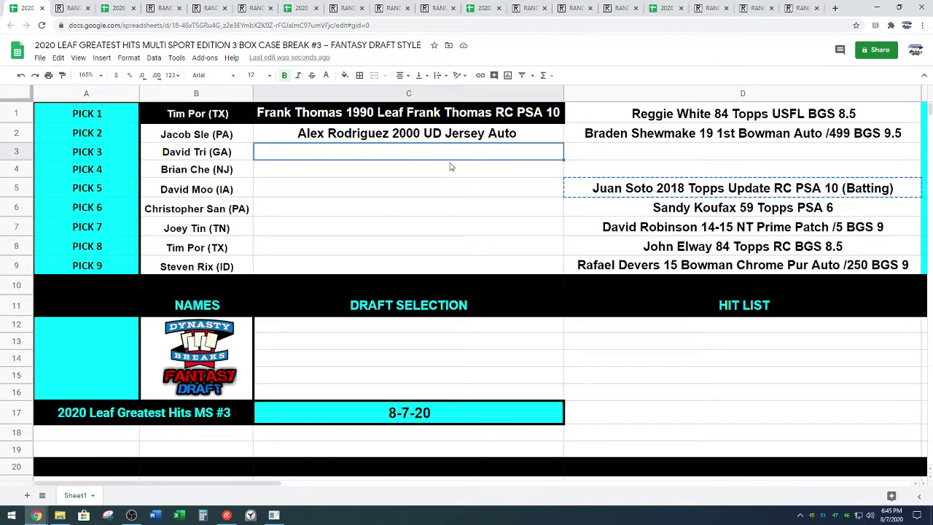
key(ctrl+v)
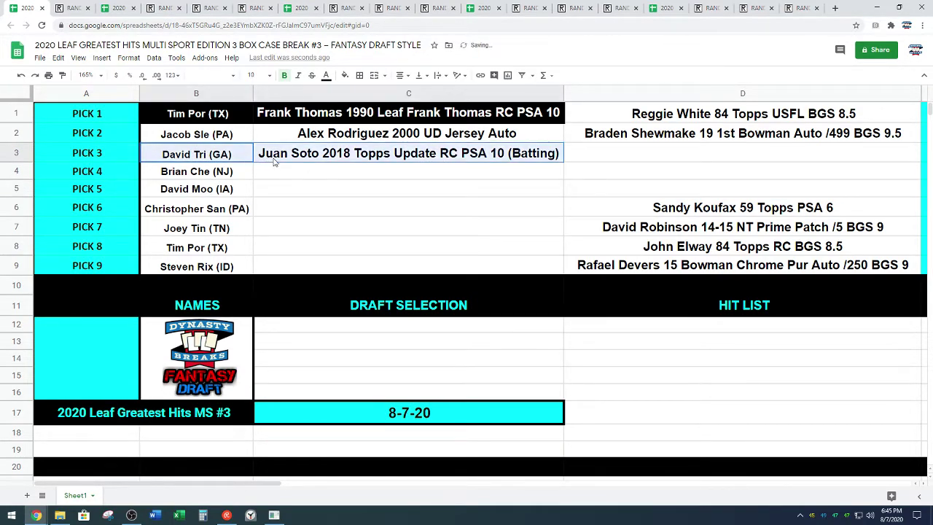
Give the Pick 3 name and selection in B3:C3 a black fill and white text
click(344, 75)
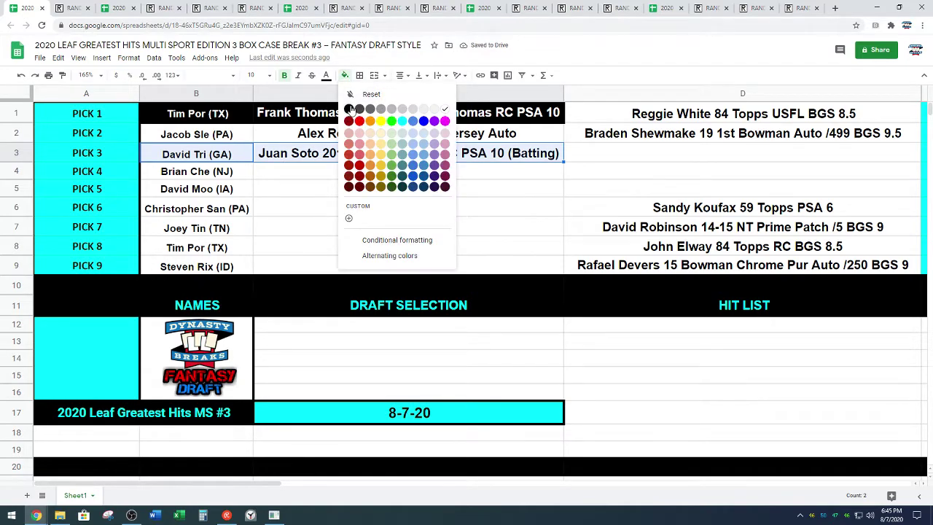
click(349, 108)
click(325, 75)
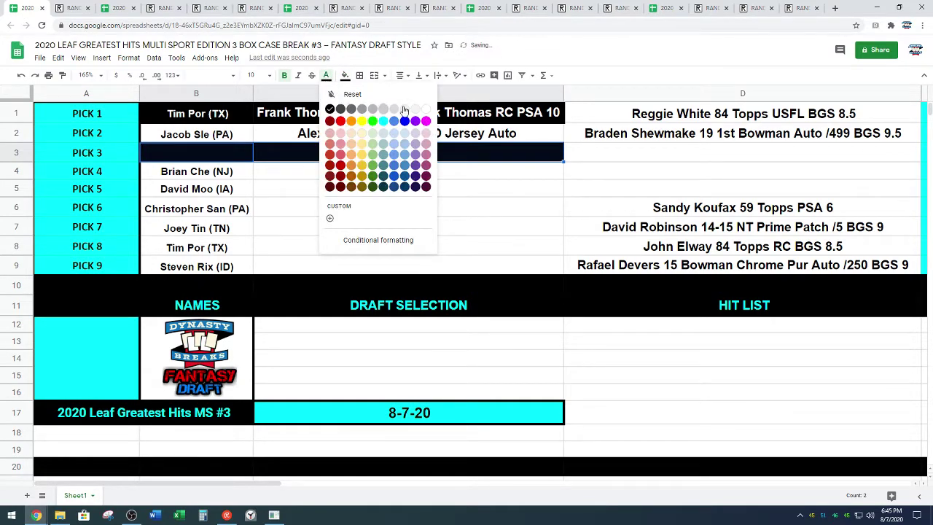
click(425, 109)
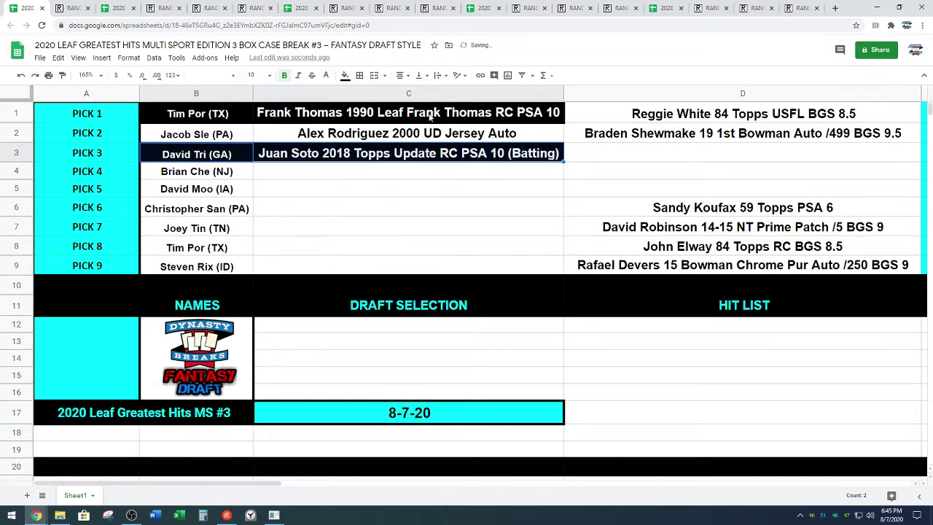
Add an outer border around the Pick 3 name and selection in B3:C3
click(359, 75)
click(416, 94)
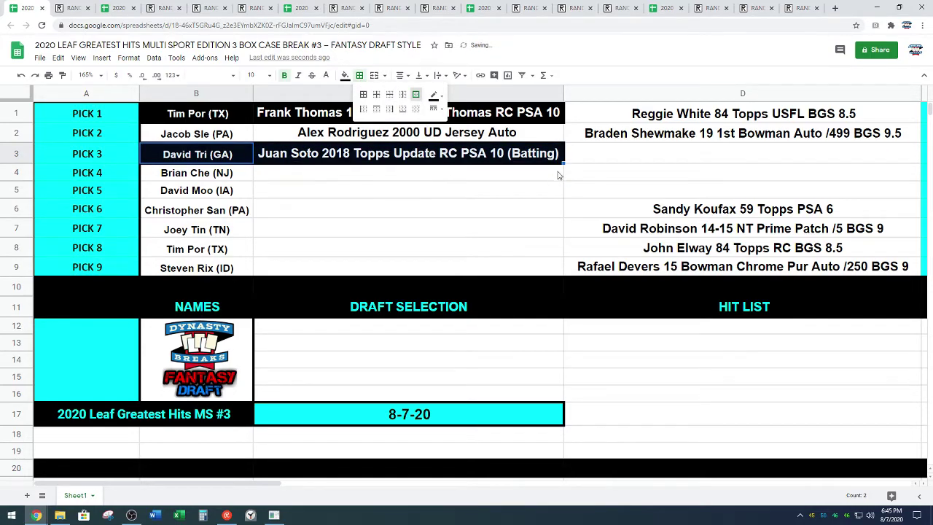
click(85, 373)
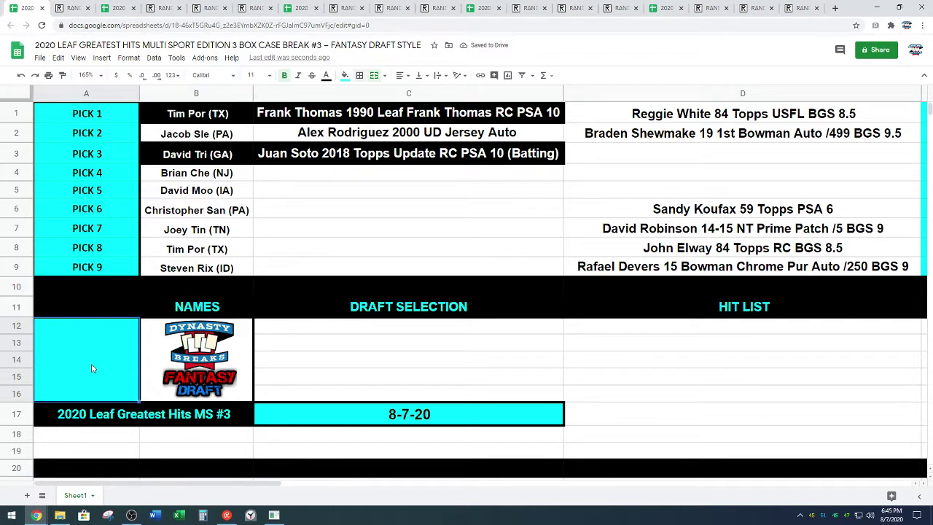
Move Reggie White 84 Topps USFL BGS 8.5 from the hit list to the Pick 4 draft selection in C4
click(344, 175)
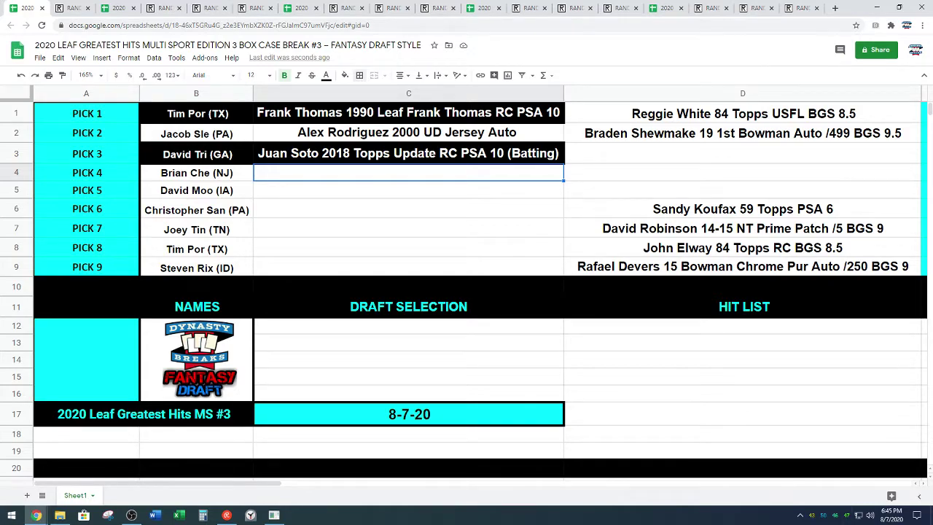
key(alt+Tab)
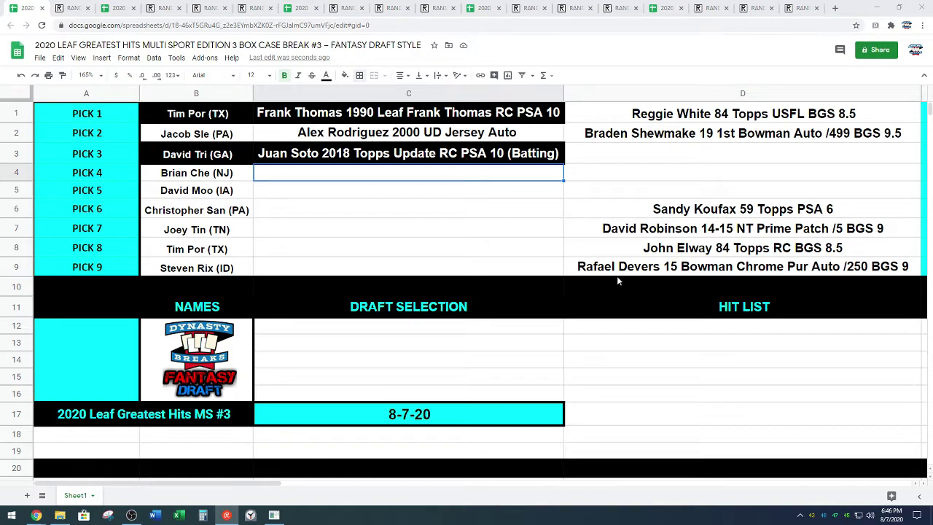
click(655, 114)
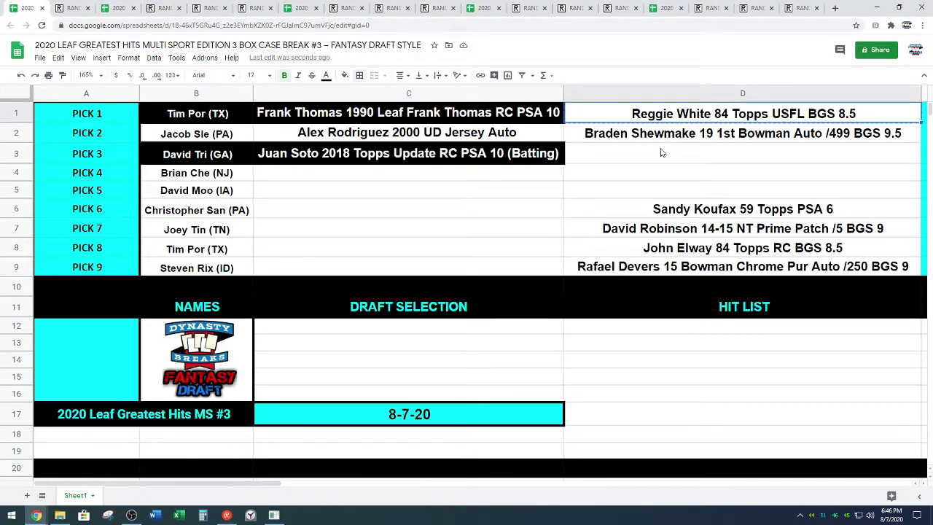
click(447, 178)
key(ctrl+v)
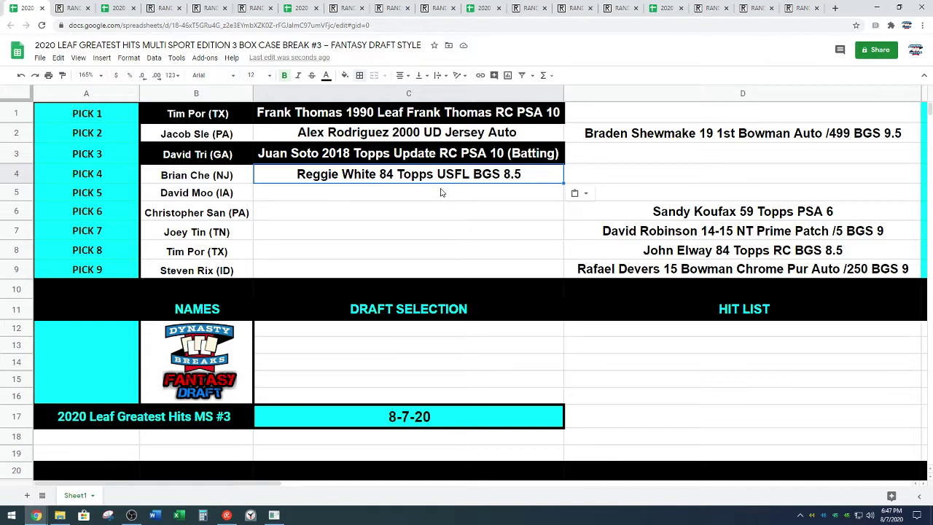
Move David Robinson 14-15 NT Prime Patch /5 BGS 9 from the hit list to the Pick 5 draft selection in C5
click(440, 193)
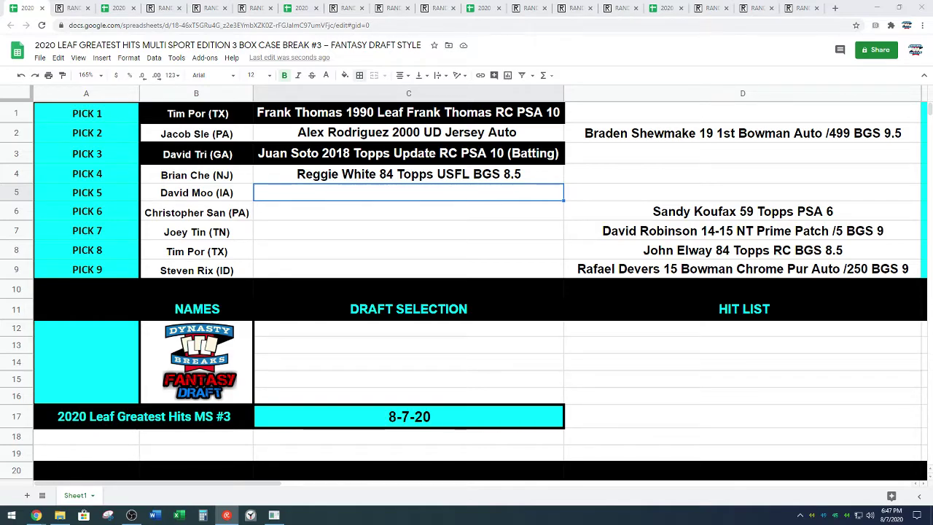
click(642, 233)
key(ctrl+c)
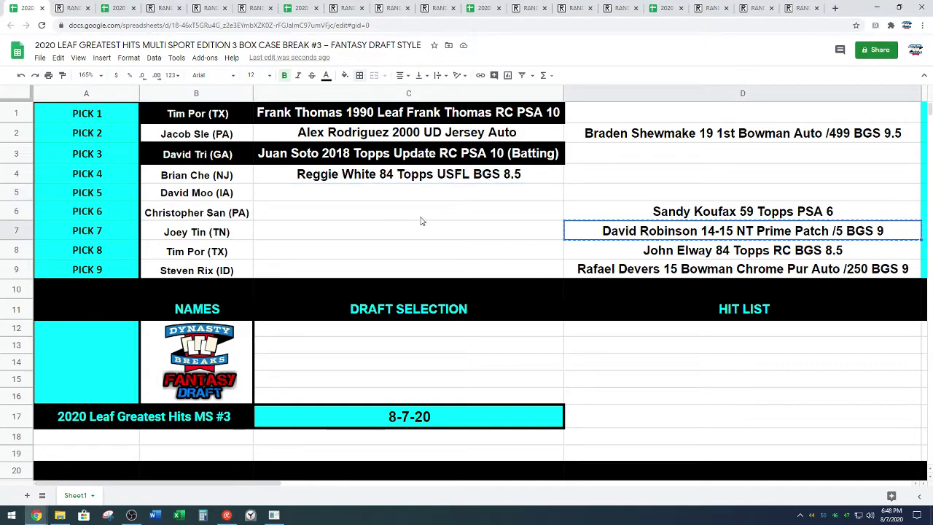
click(421, 193)
key(ctrl+v)
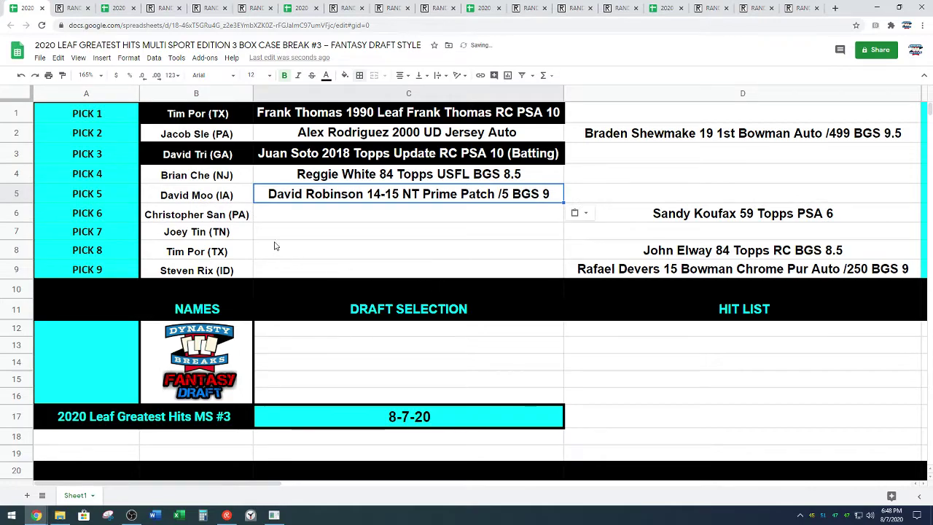
Format the Pick 5 name and selection in B5:C5 with black fill, white text and an outer border
shift+click(239, 193)
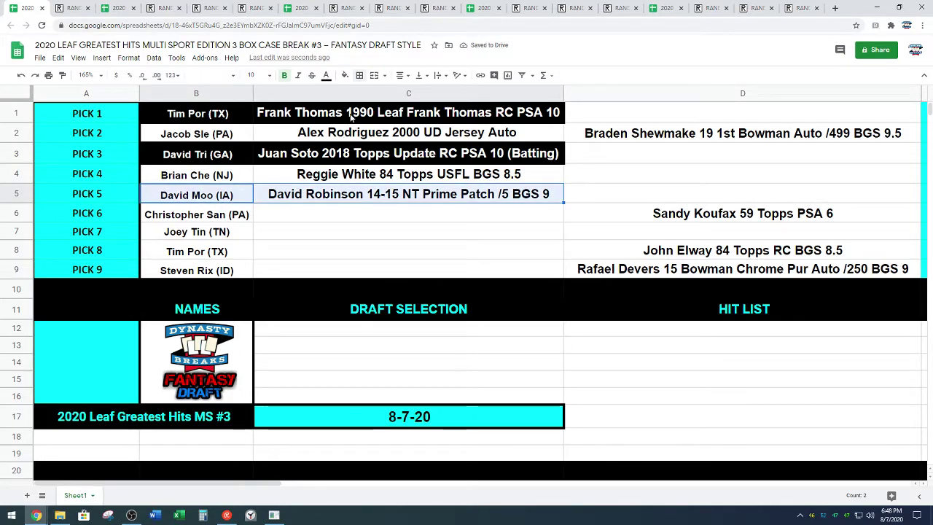
click(345, 75)
click(347, 108)
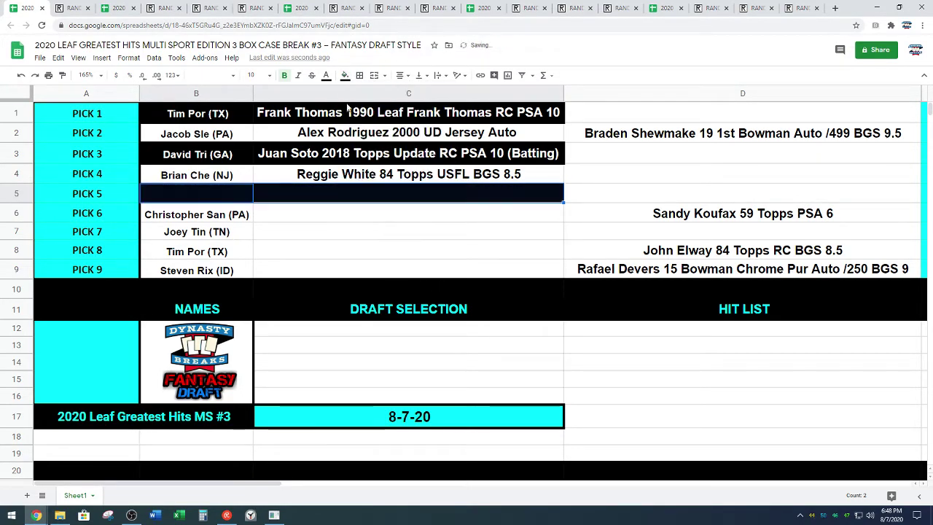
click(326, 75)
click(426, 96)
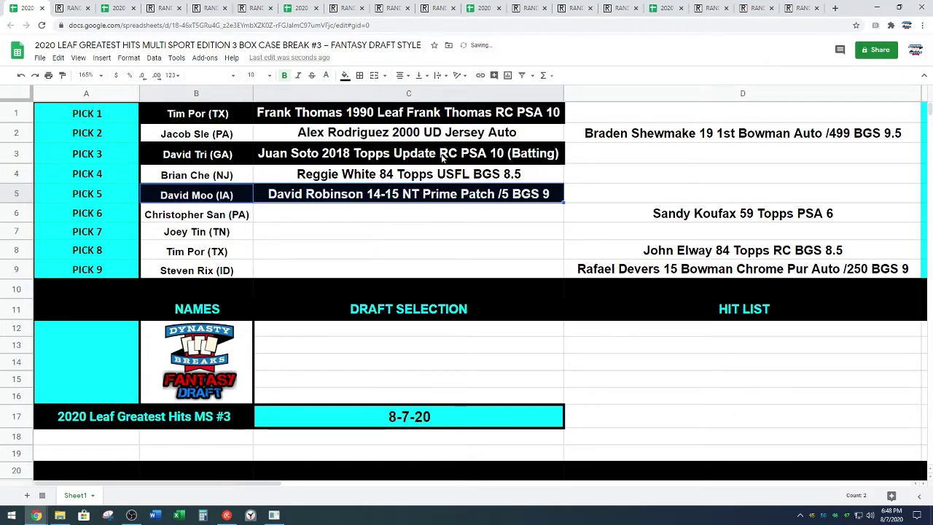
click(359, 75)
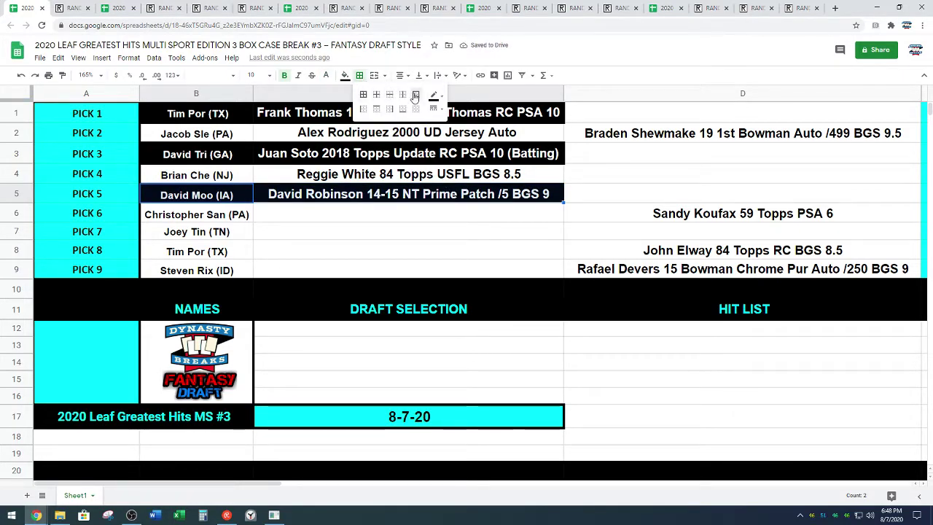
click(414, 97)
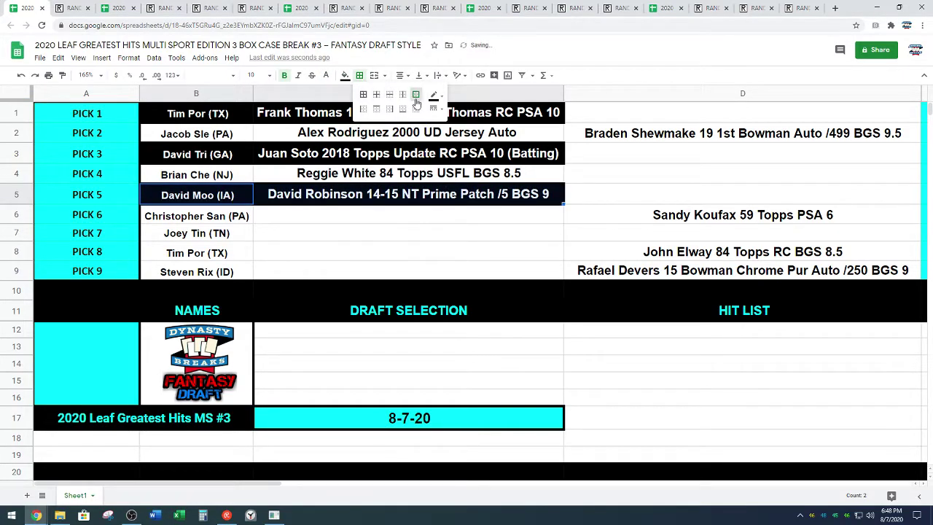
Move Rafael Devers 15 Bowman Chrome Pur Auto /250 BGS 9 from the hit list to the Pick 6 draft selection in C6
click(488, 220)
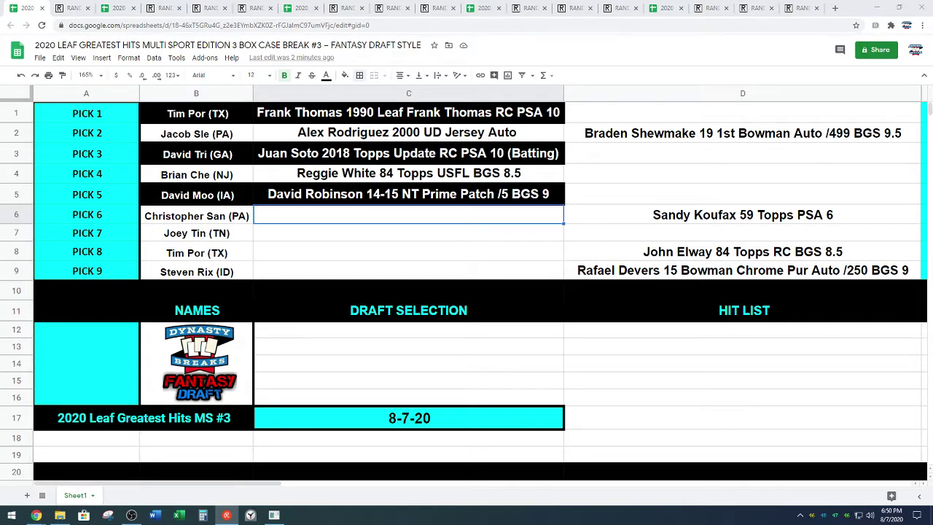
click(635, 275)
key(ctrl+c)
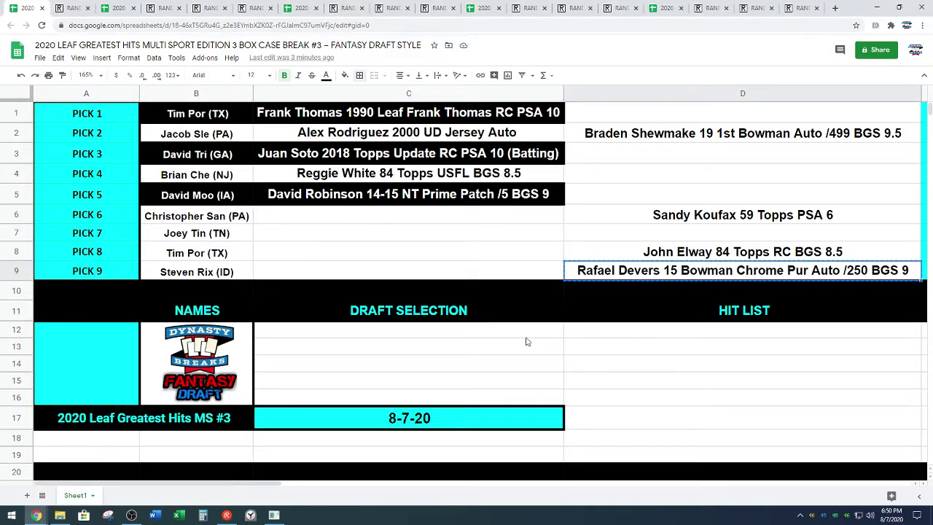
click(347, 217)
key(ctrl+v)
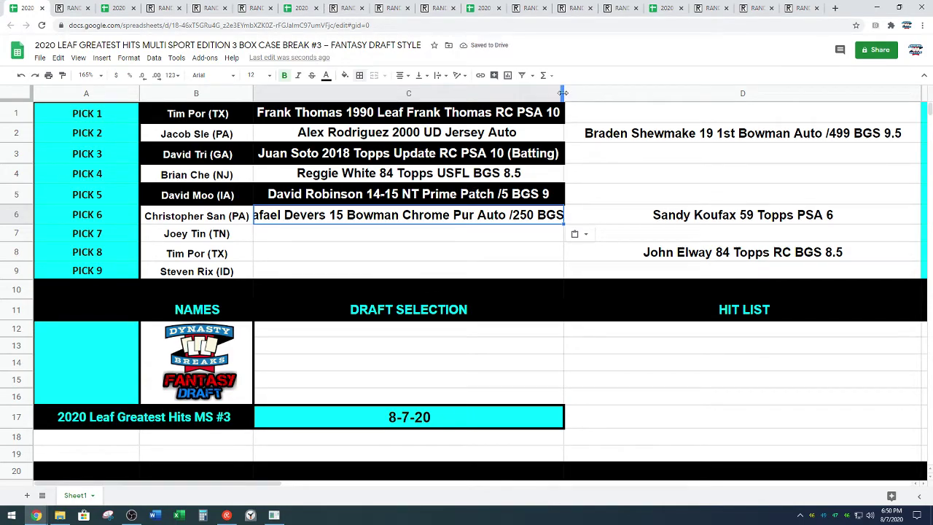
Widen column C slightly and shorten the first name in C6 so it reads R Devers 15 Bowman Chrome Pur Auto /250 BGS 9
drag(564, 93, 577, 93)
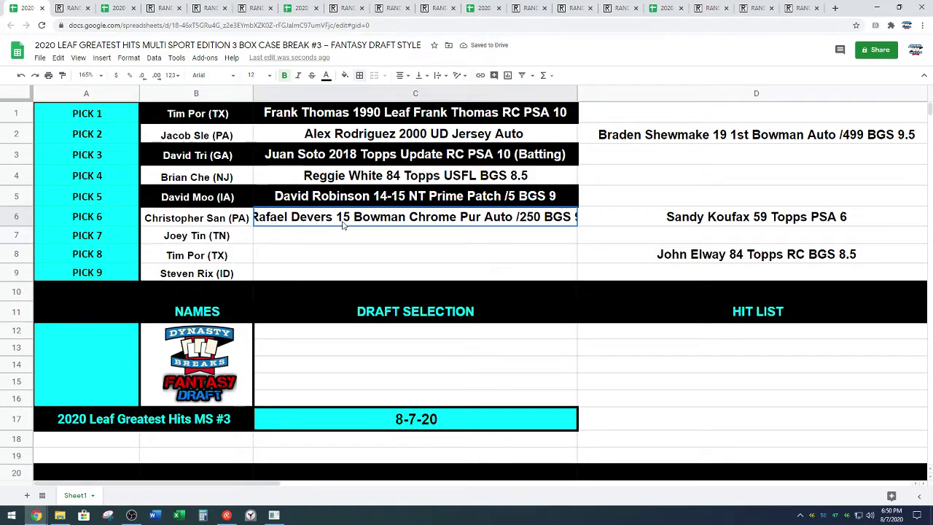
double_click(400, 215)
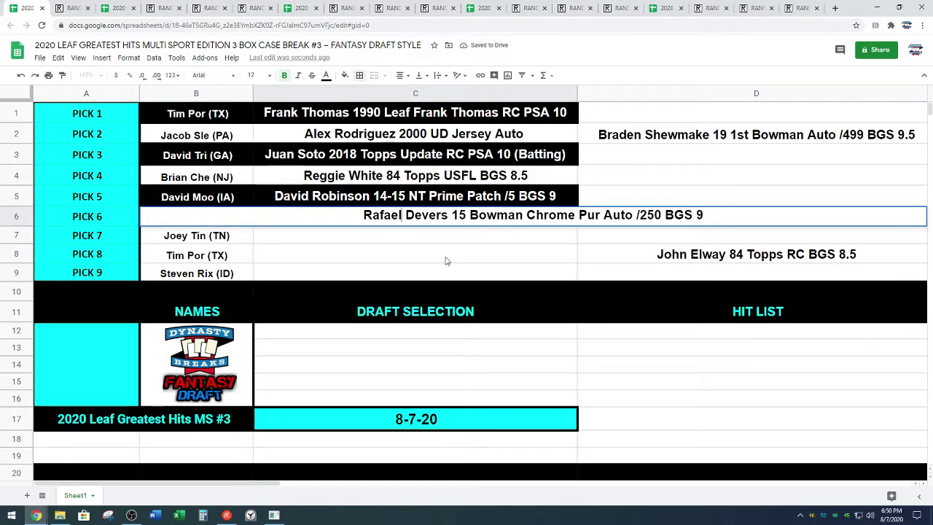
key(BackSpace)
key(BackSpace)
key(BackSpace)
key(BackSpace)
key(BackSpace)
key(Return)
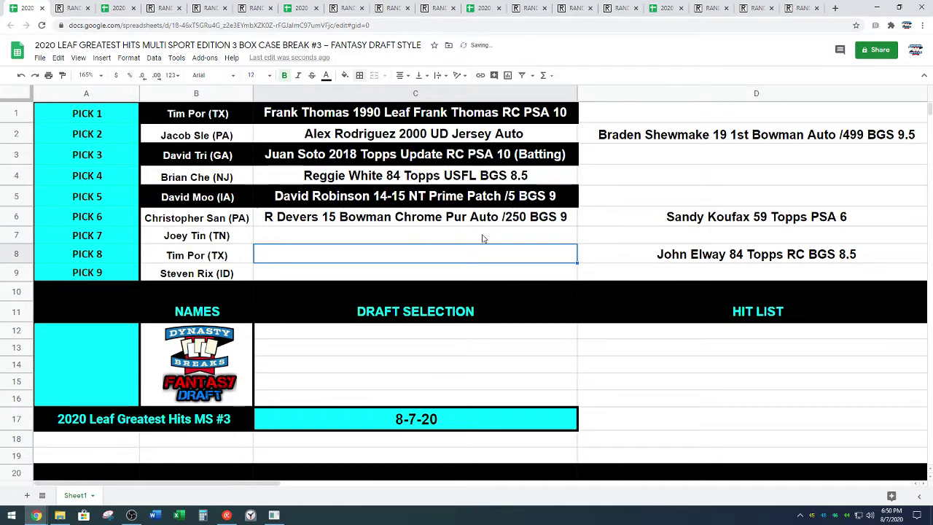
click(457, 223)
Move John Elway 84 Topps RC BGS 8.5 from the hit list to the Pick 7 draft selection in C7
click(460, 237)
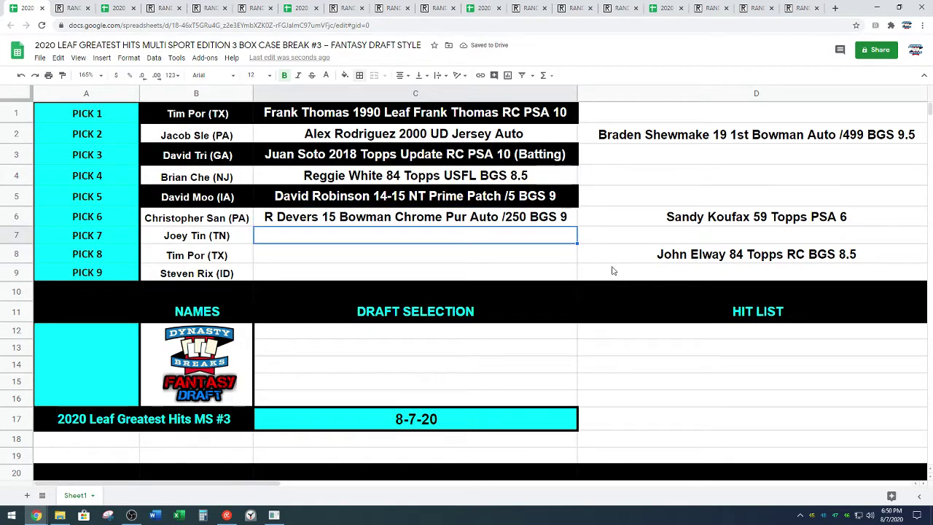
key(alt+Tab)
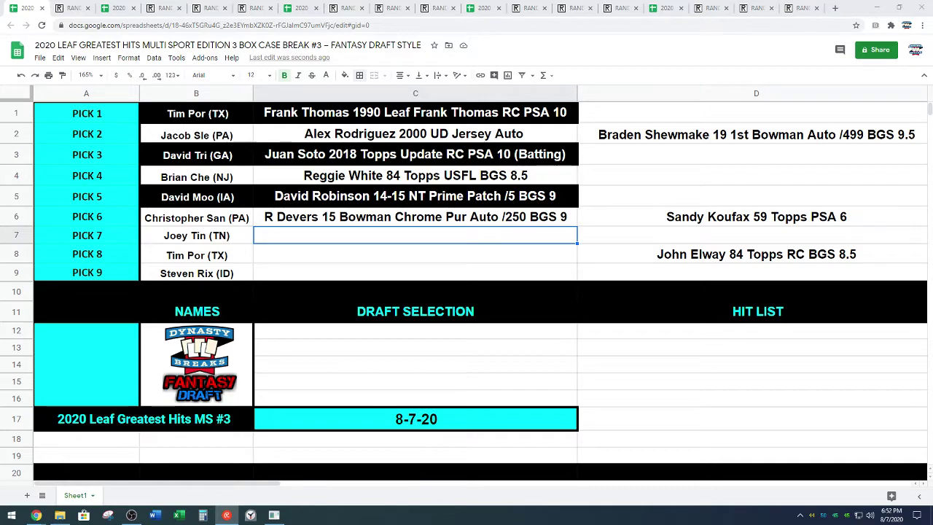
click(698, 255)
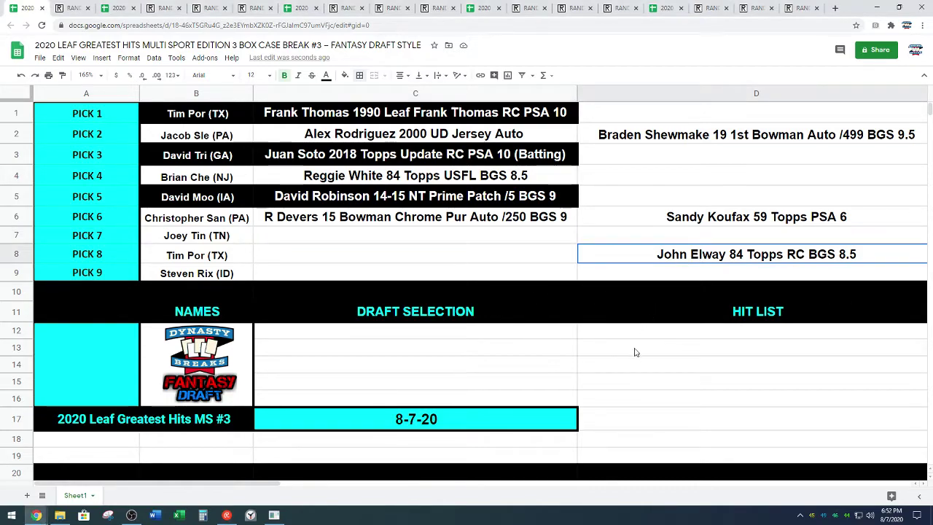
key(ctrl+c)
click(467, 233)
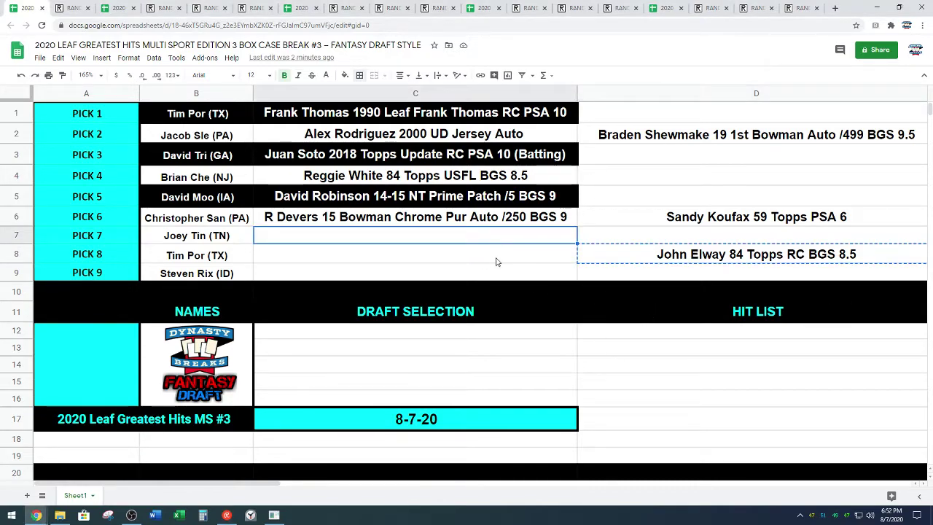
key(ctrl+v)
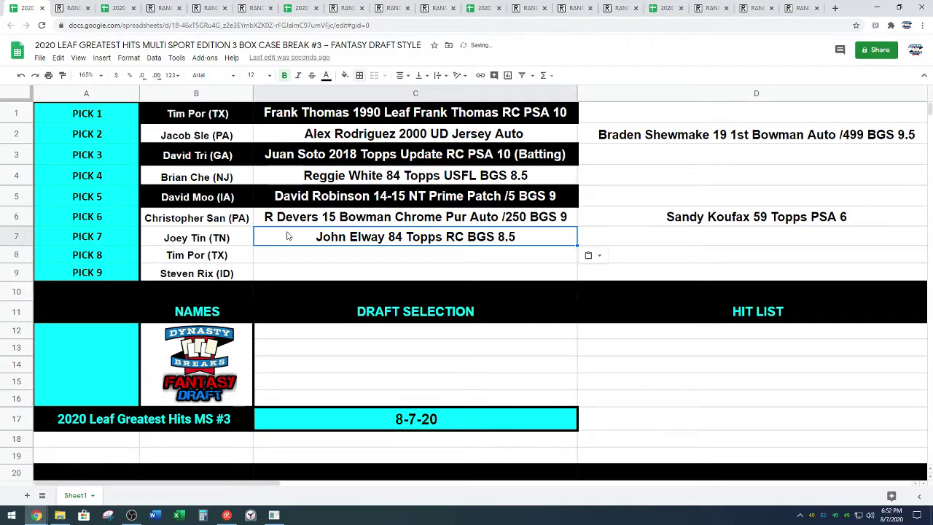
Format the Pick 7 name and selection in B7:C7 with black fill, an outer border and white text
shift+click(244, 236)
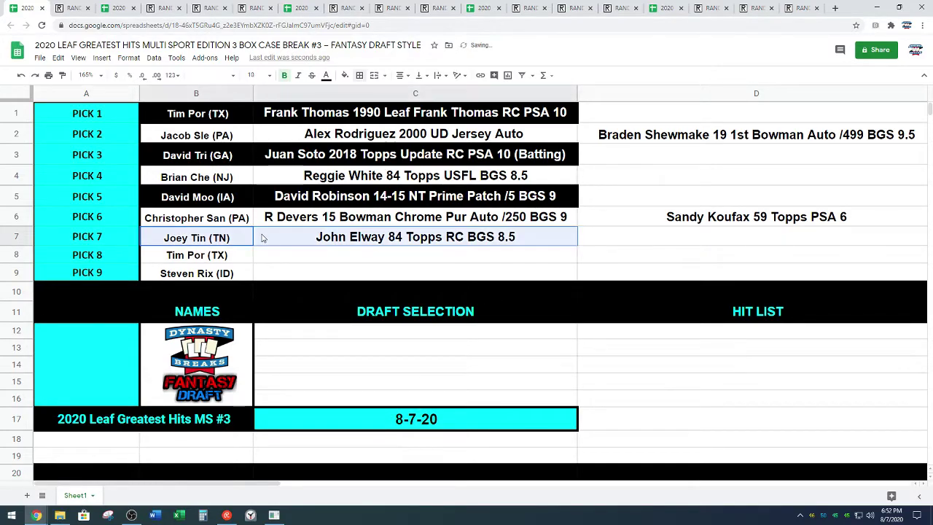
click(345, 75)
click(349, 110)
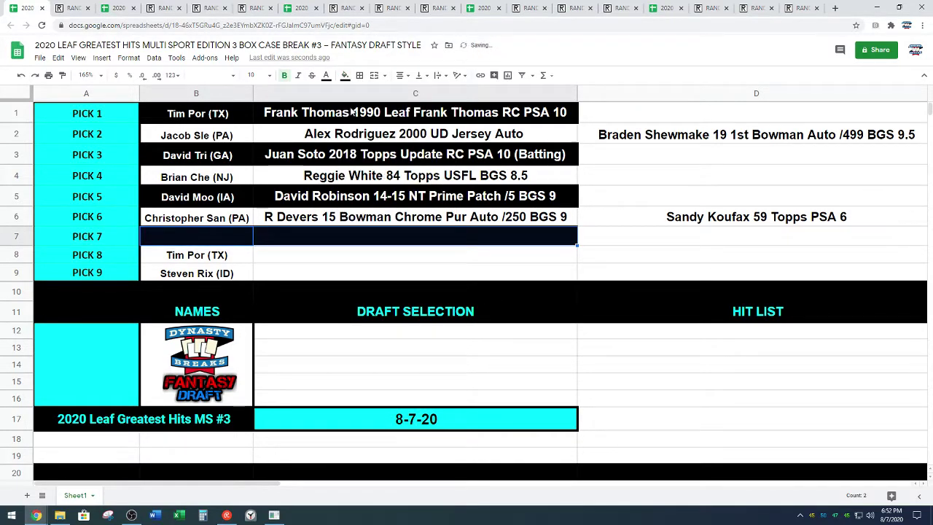
click(360, 75)
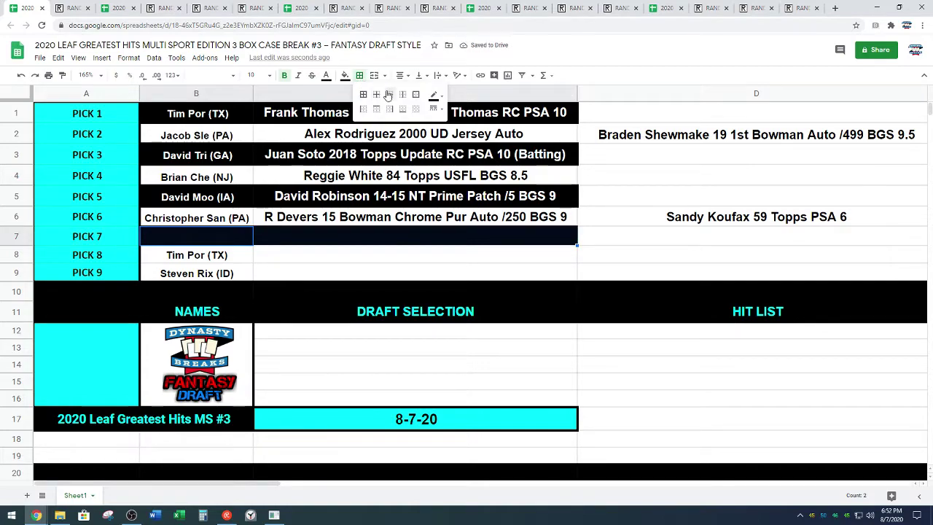
click(415, 93)
click(327, 76)
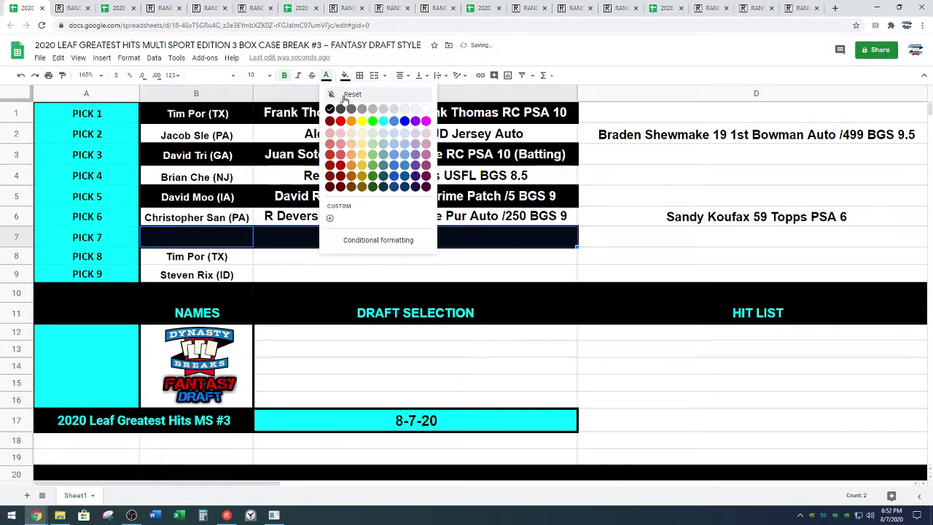
click(429, 109)
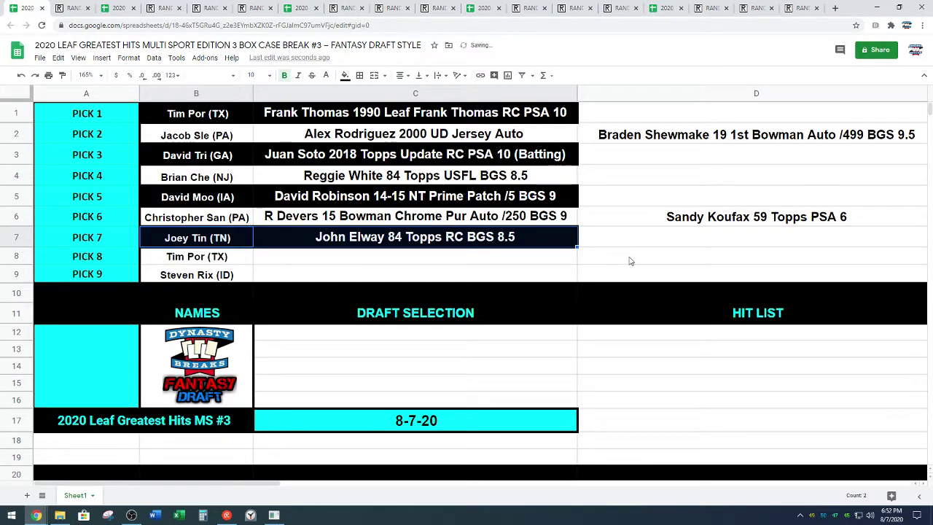
Move Sandy Koufax 59 Topps PSA 6 from the hit list to the Pick 8 draft selection in C8
click(551, 261)
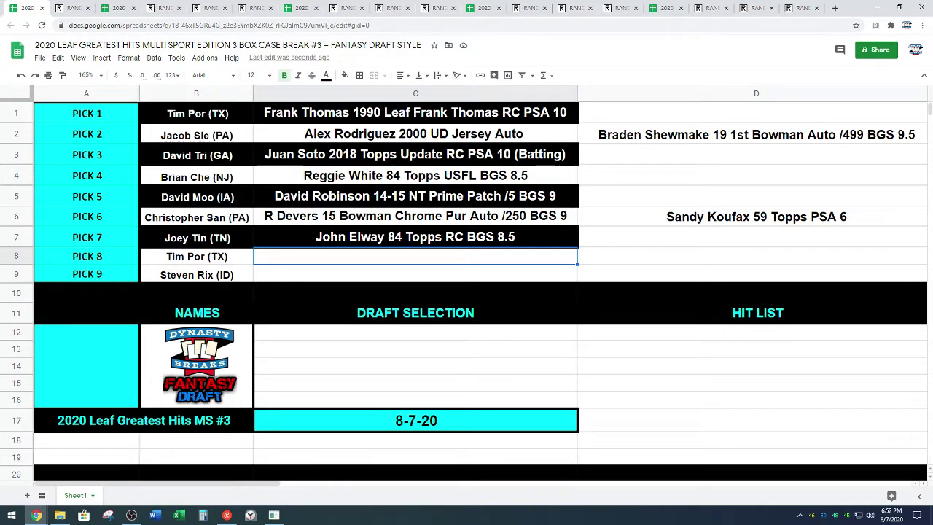
click(716, 221)
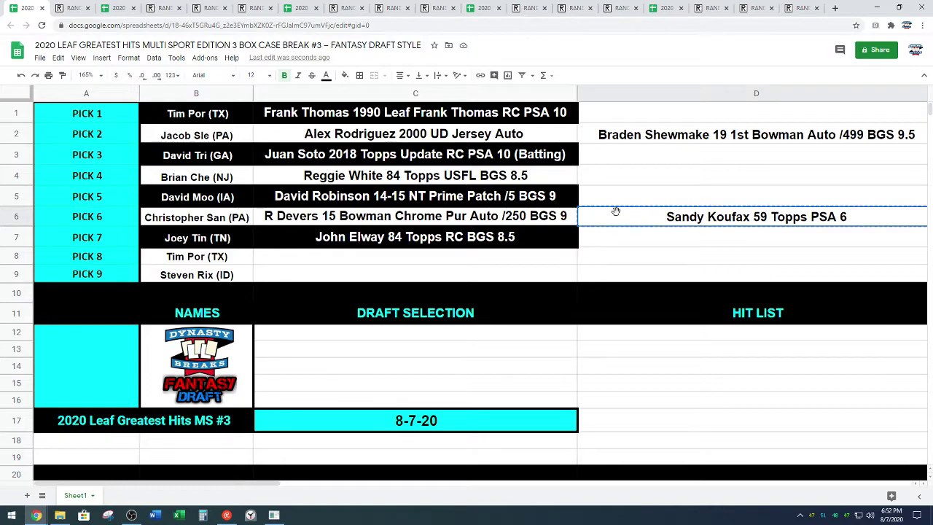
click(454, 261)
key(ctrl+v)
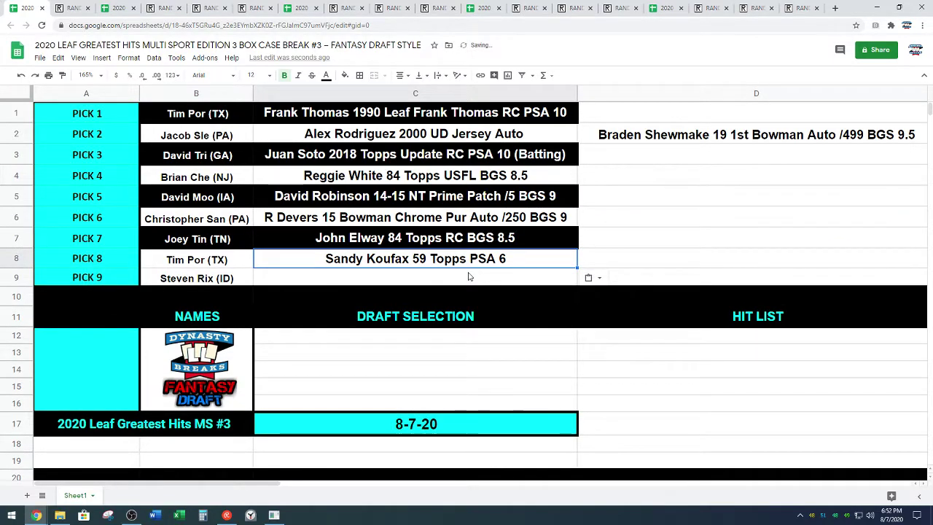
Move Braden Shewmake 19 1st Bowman Auto /499 BGS 9.5 from the hit list to the Pick 9 draft selection in C9
click(333, 277)
click(650, 137)
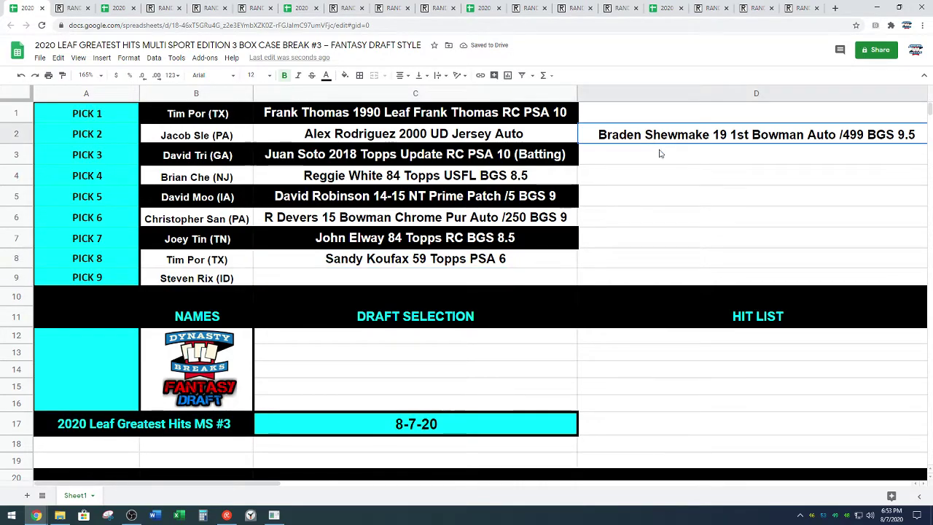
key(ctrl+x)
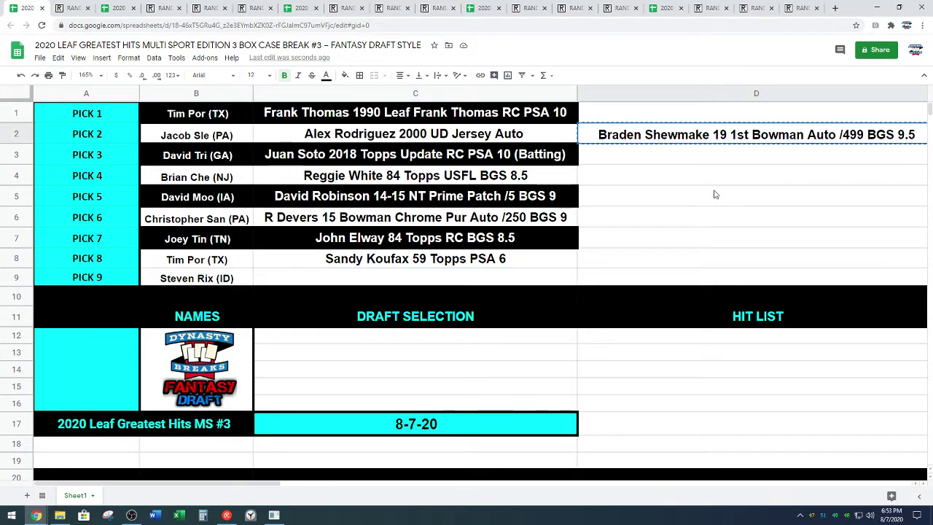
click(481, 277)
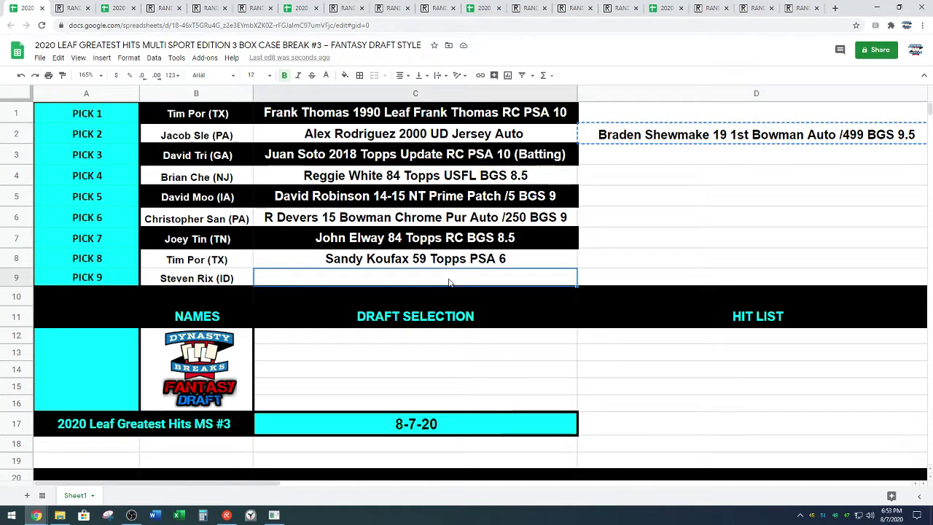
key(ctrl+v)
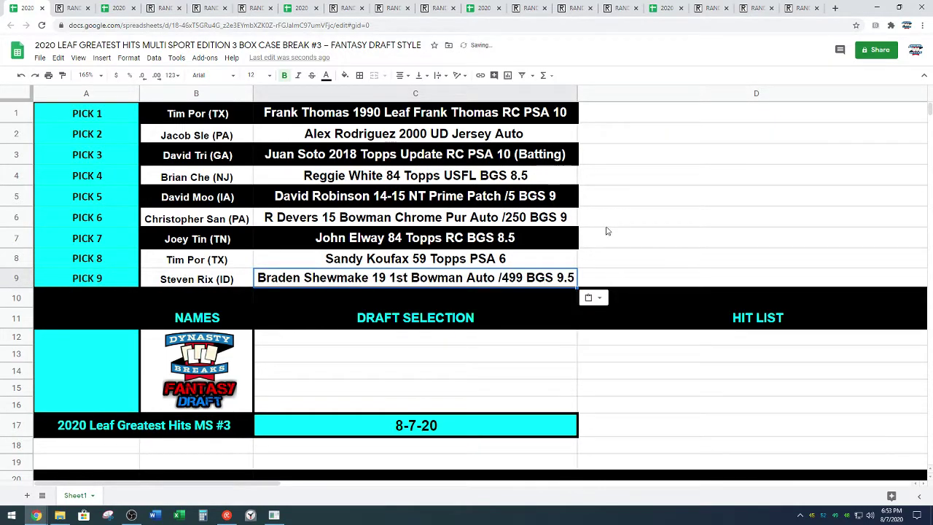
Format the Pick 9 name and selection in B9:C9 with black fill and white text, and widen column C slightly
drag(262, 284, 248, 279)
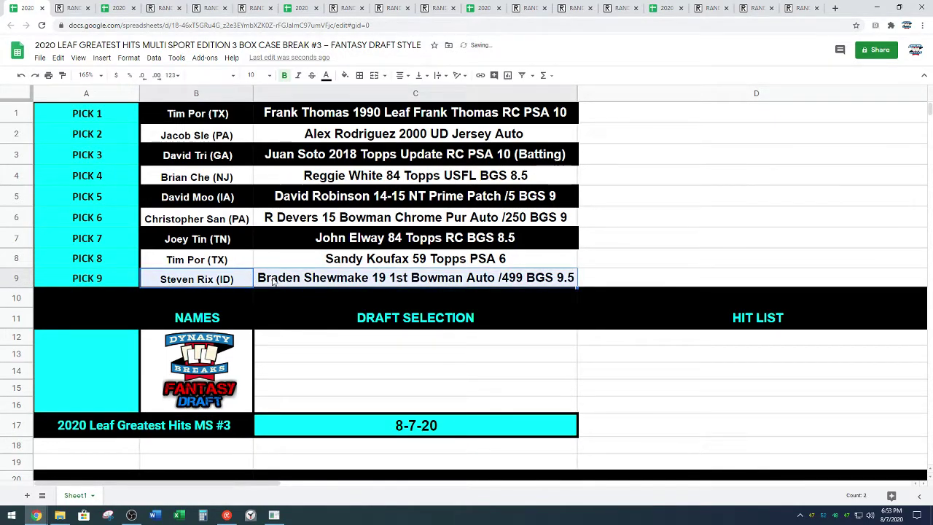
click(344, 75)
click(348, 109)
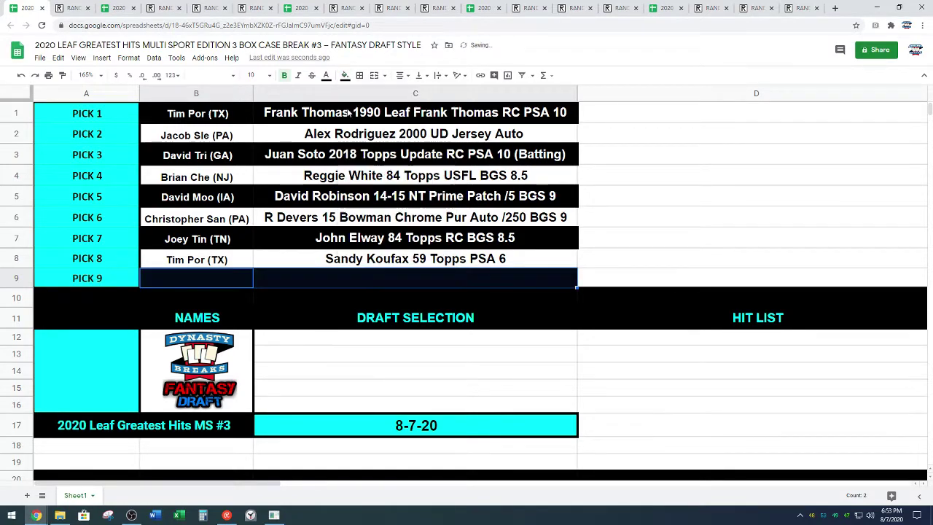
click(326, 76)
click(427, 108)
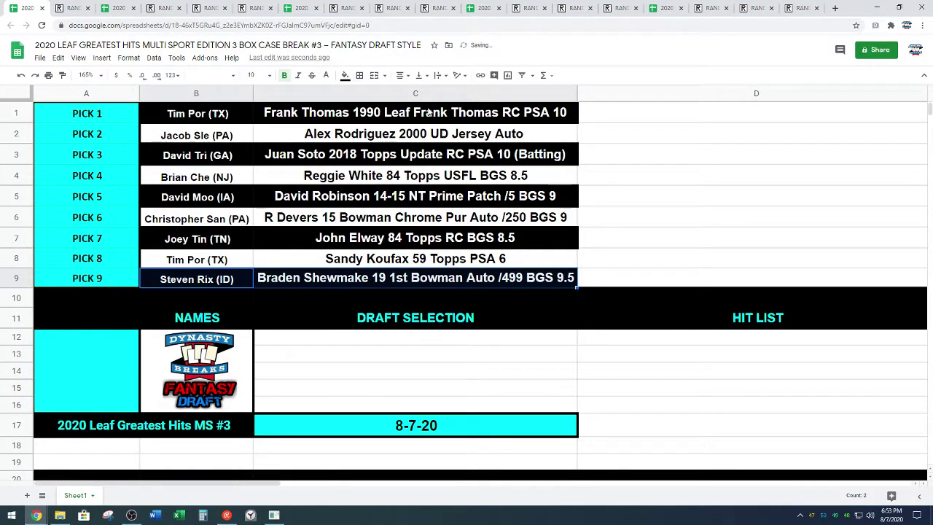
drag(580, 99, 588, 206)
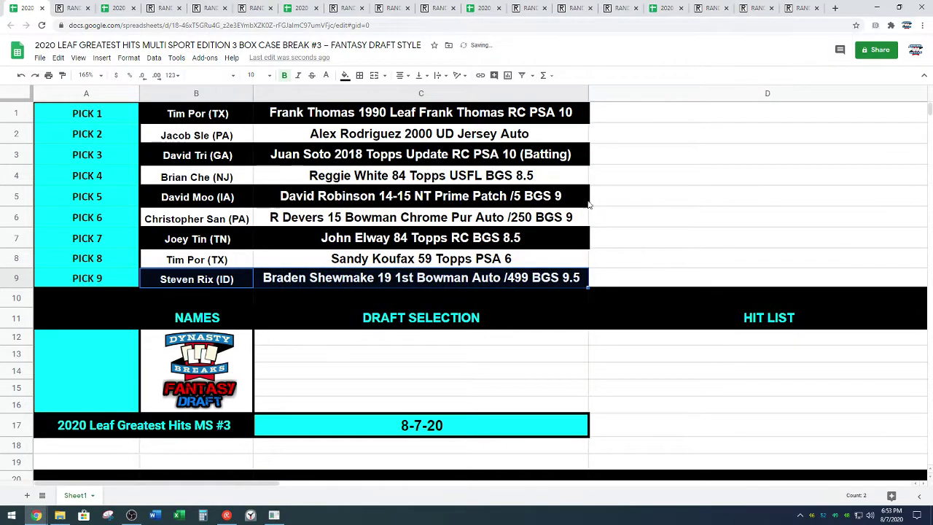
click(70, 393)
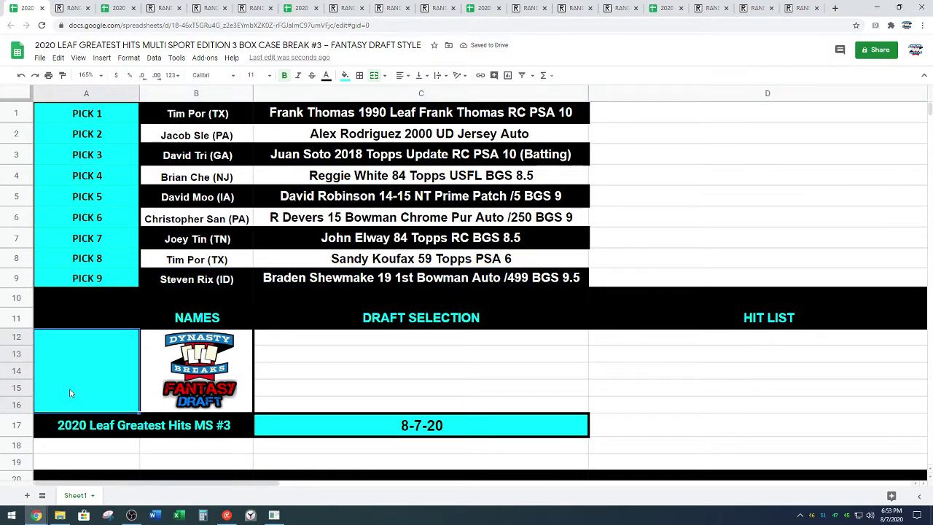